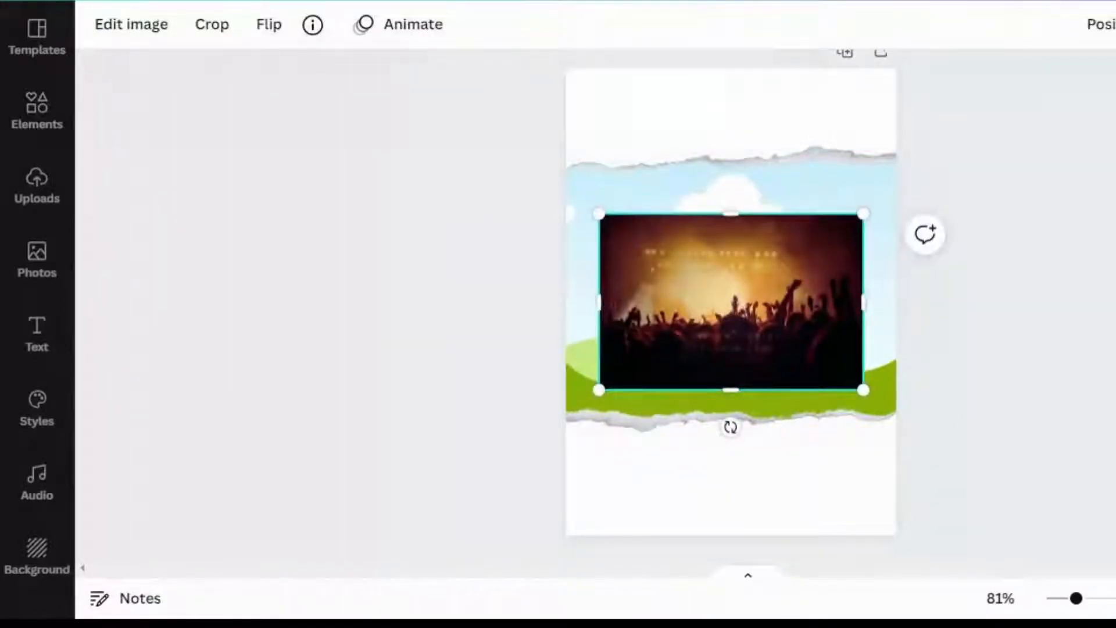
Check the details of the People at Concert photo and set it as the page background
click(312, 28)
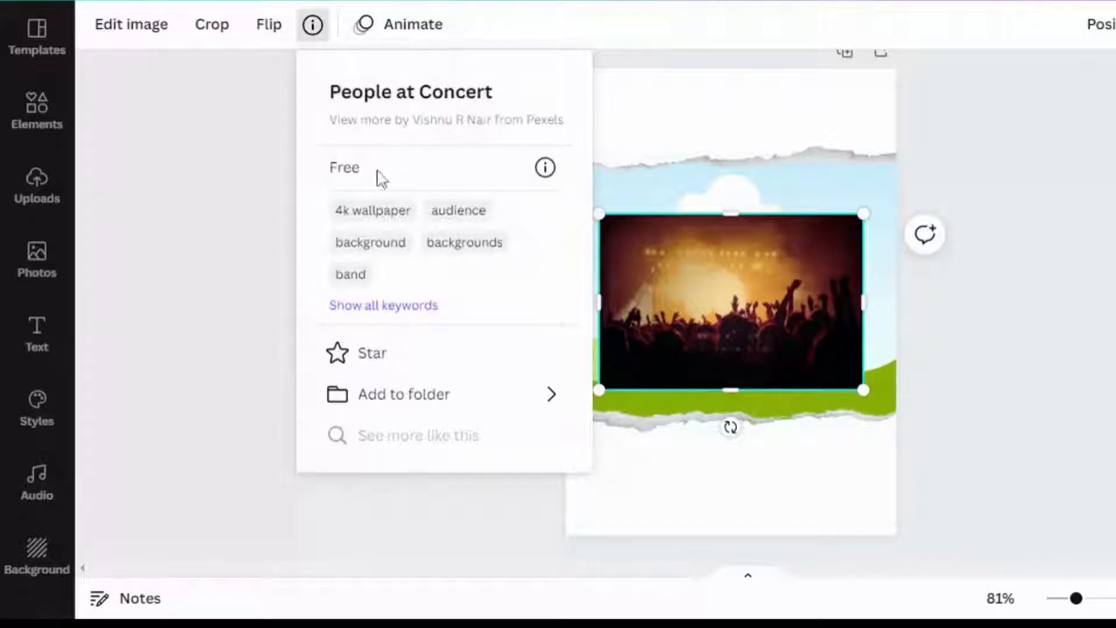
click(673, 252)
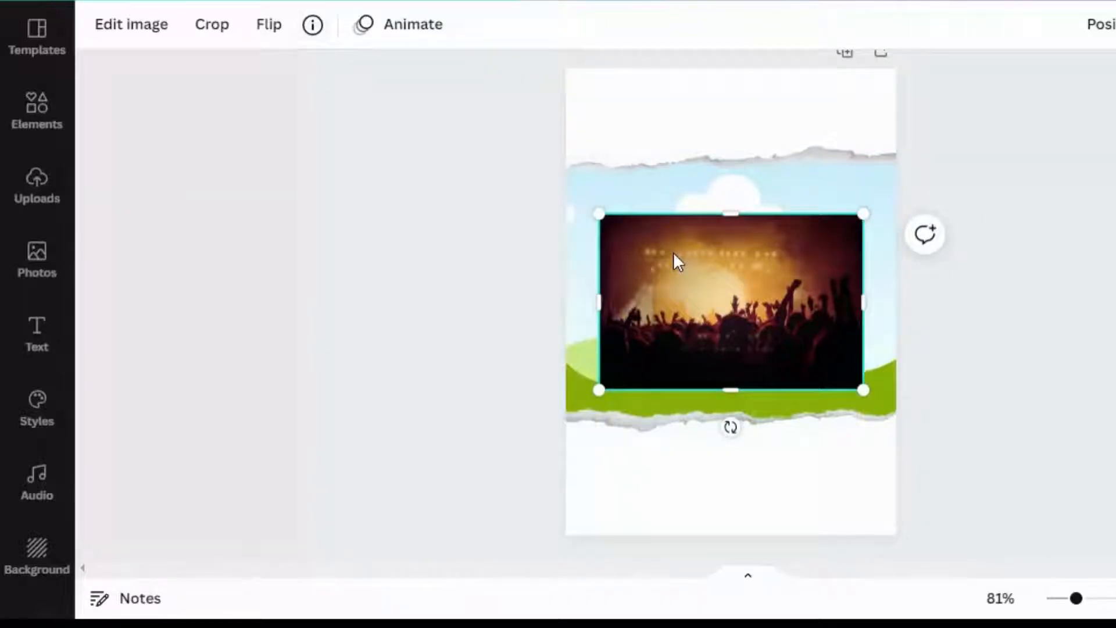
right_click(673, 252)
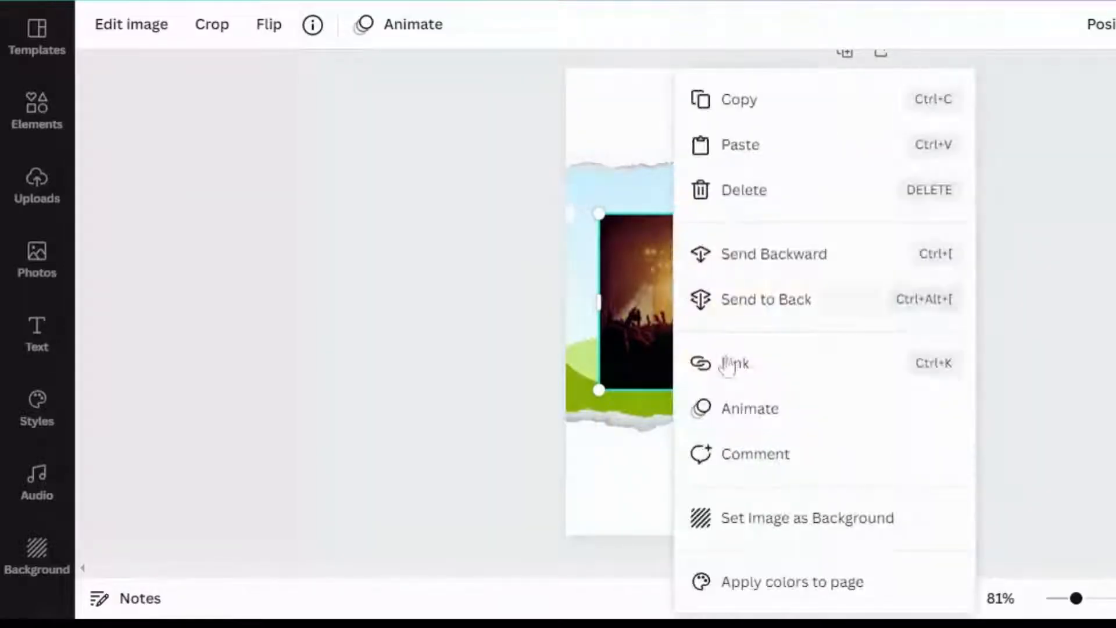
click(742, 529)
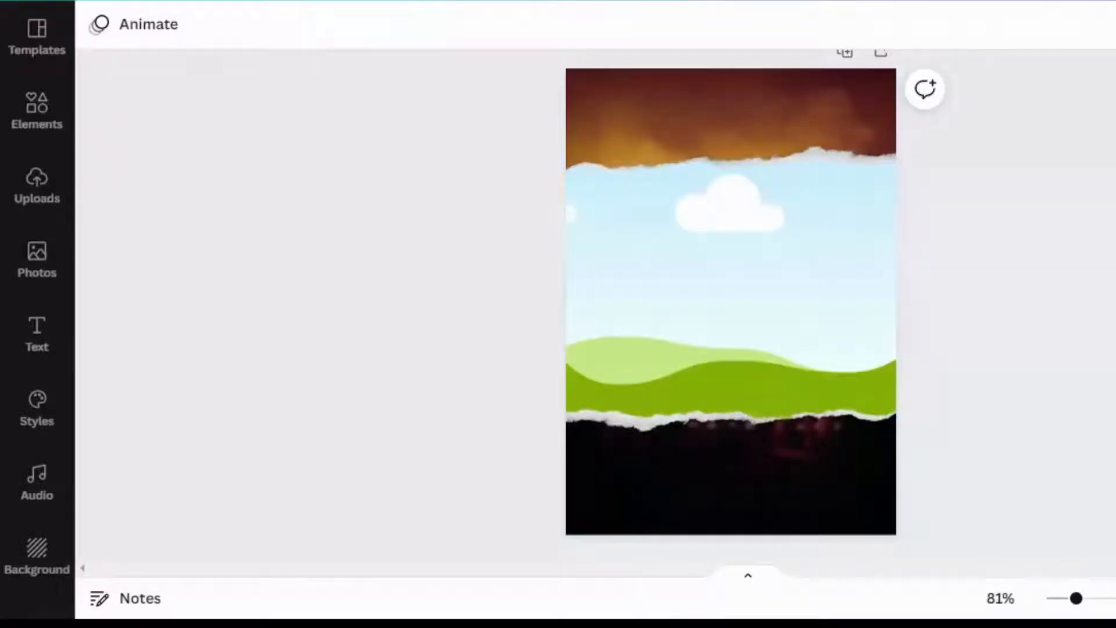
Check the details of the Musician Playing Guitar photo and place it into the torn-paper frame
key(ctrl+z)
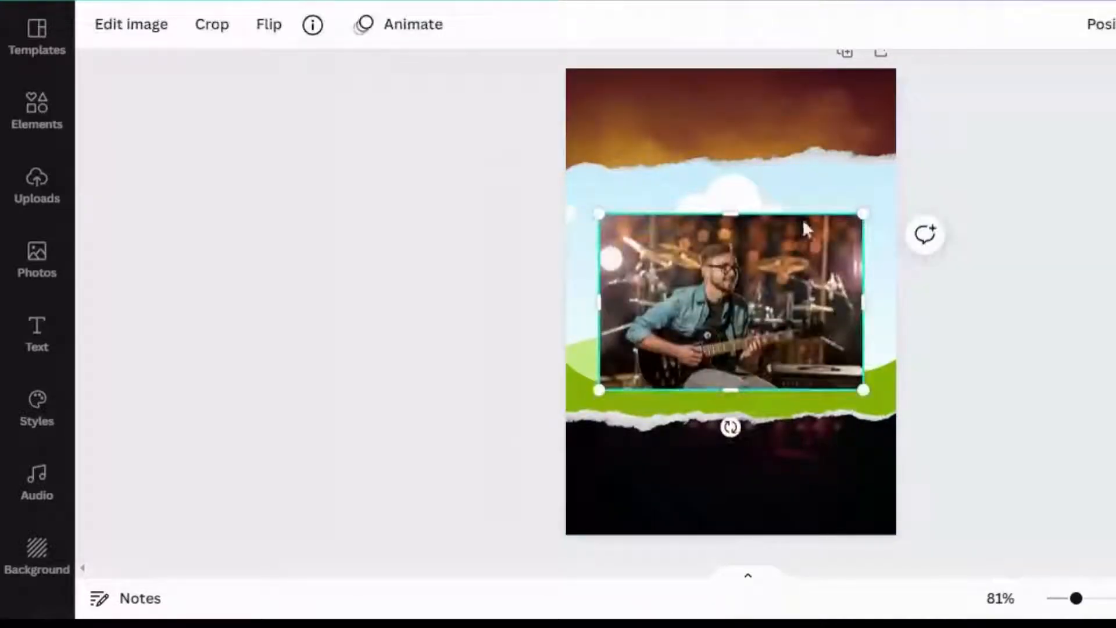
click(312, 24)
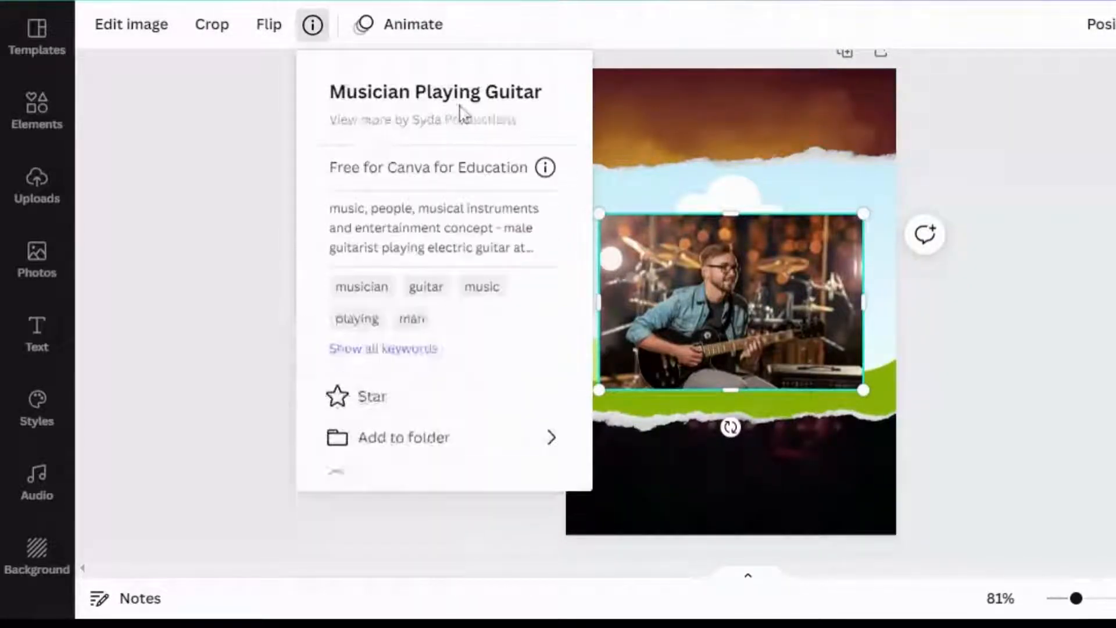
click(719, 292)
right_click(719, 293)
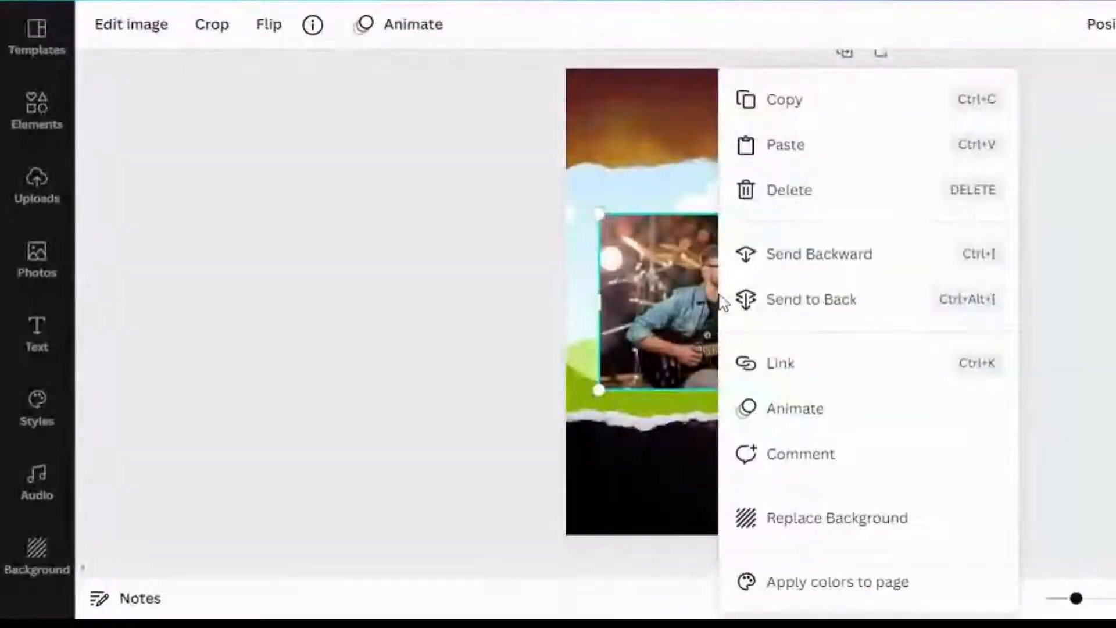
click(663, 282)
drag(663, 282, 636, 248)
Add the MUSIC CONCERT title text, enlarge it and centre it above the torn-paper frame
key(ctrl+v)
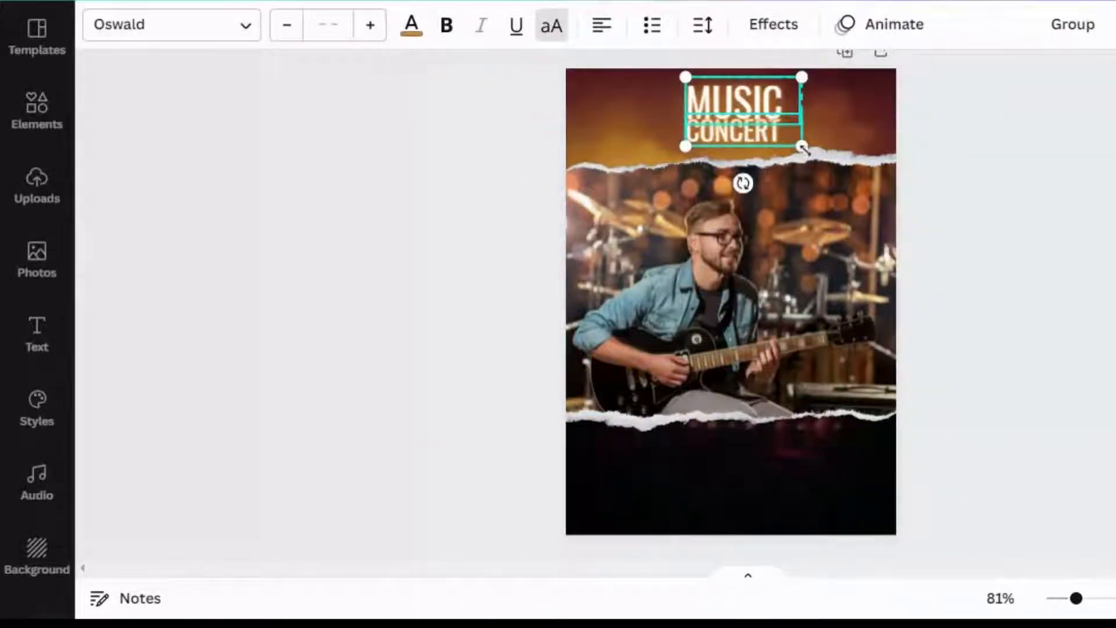
drag(804, 155, 812, 169)
drag(686, 155, 669, 163)
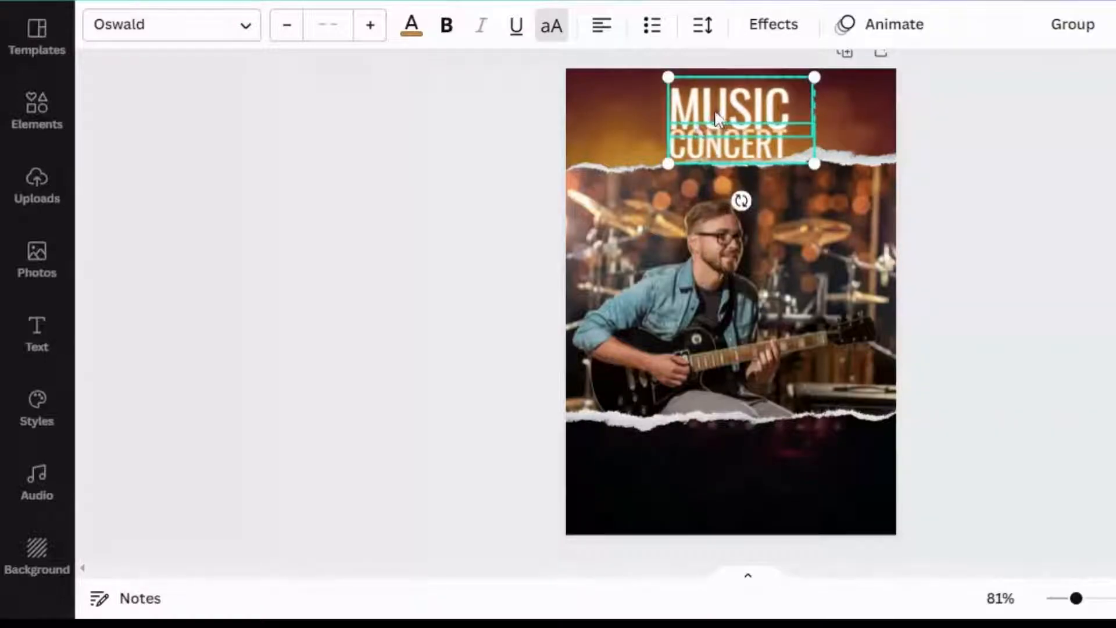
drag(716, 116, 714, 107)
click(947, 143)
Examine the MUSIC title's text colour code and its text effect settings
click(726, 100)
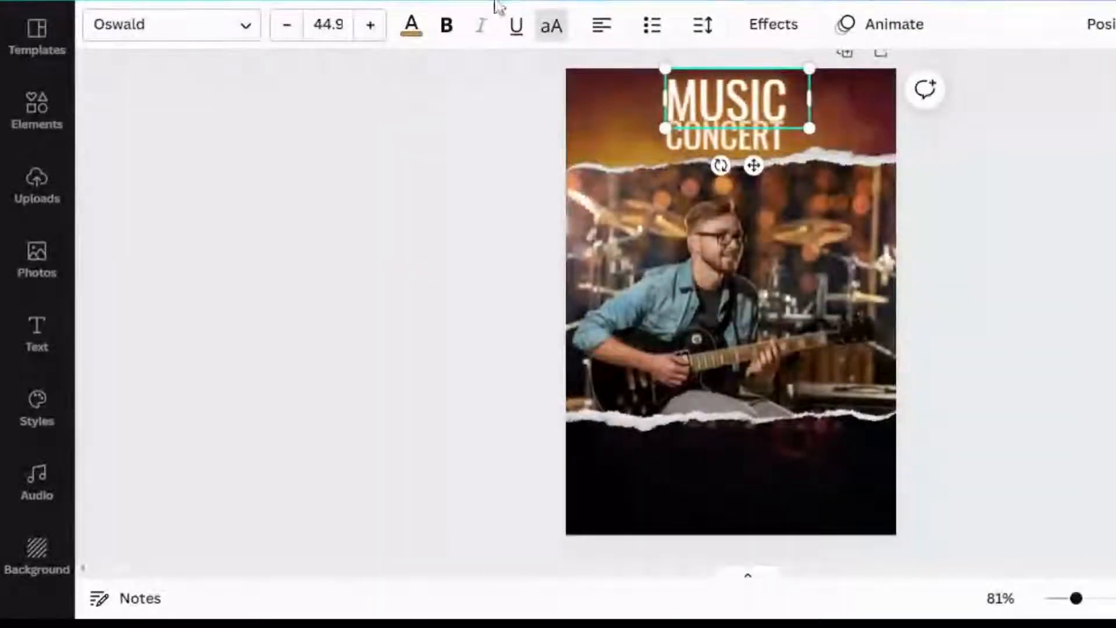
click(411, 26)
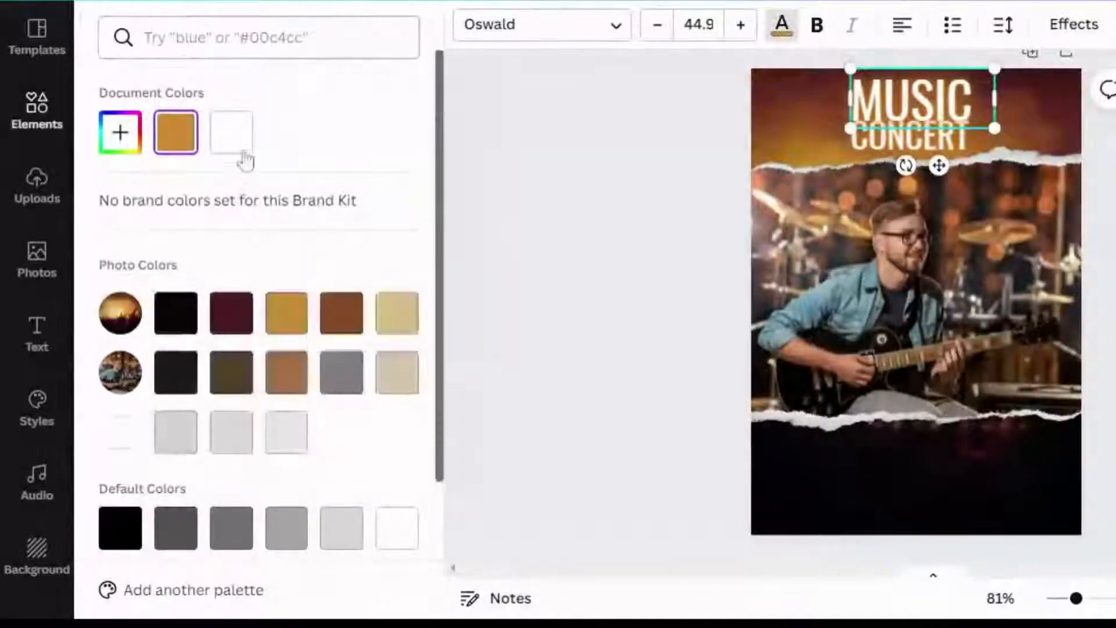
click(131, 132)
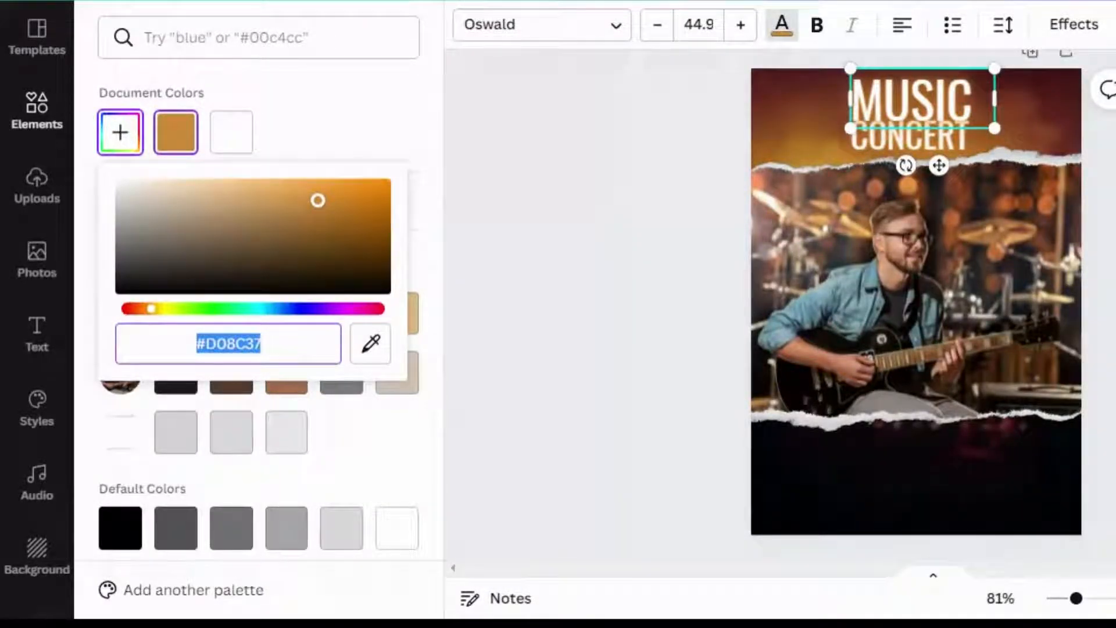
click(1069, 26)
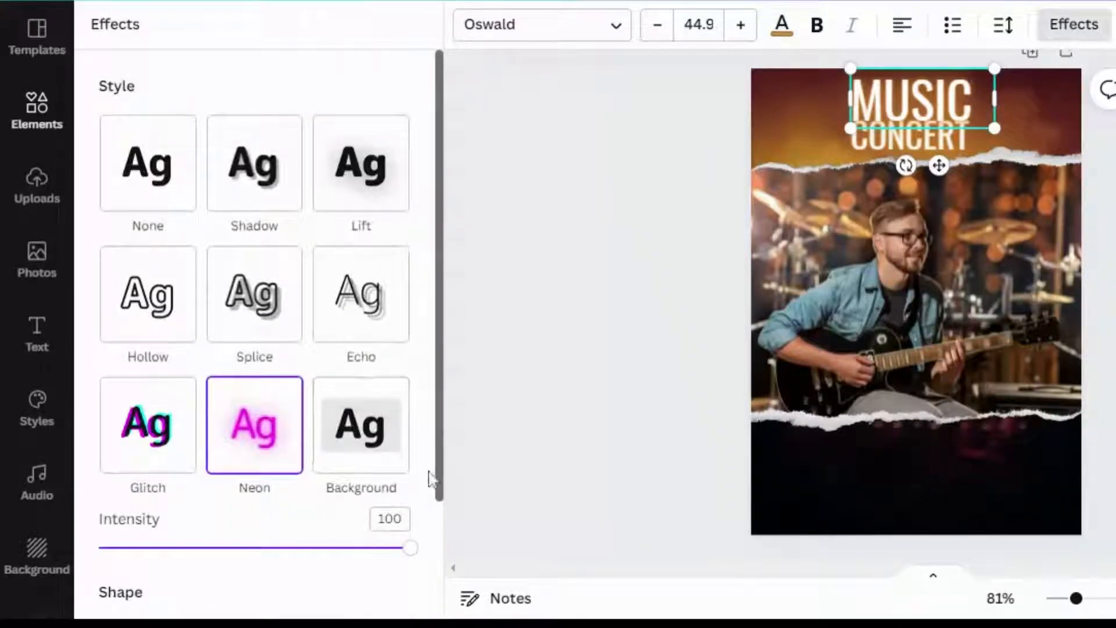
scroll(422, 482, down, 2)
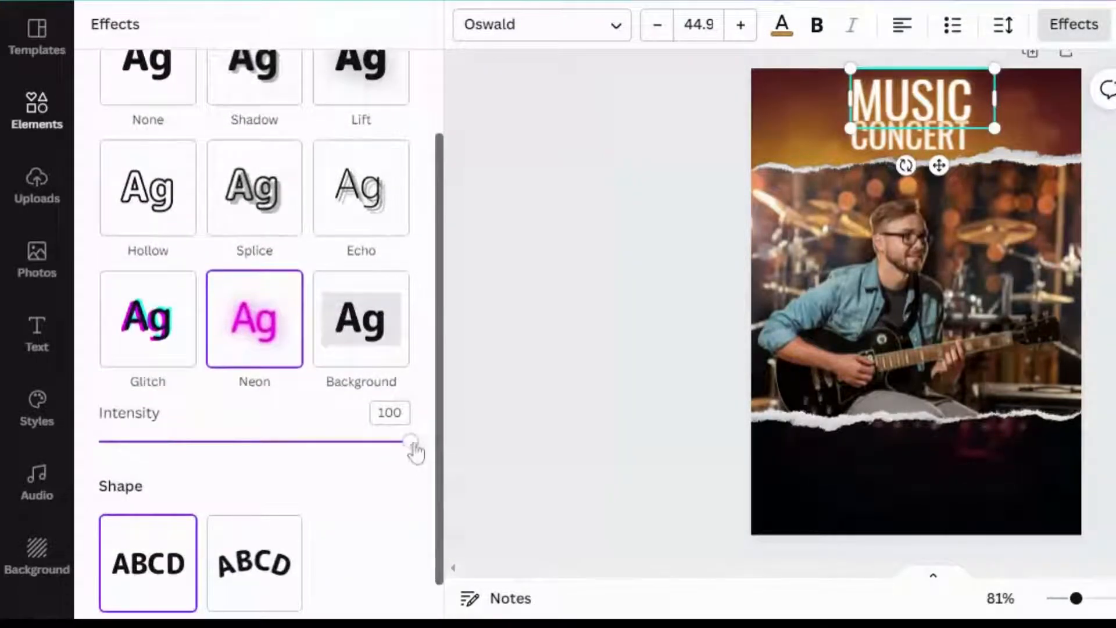
double_click(581, 347)
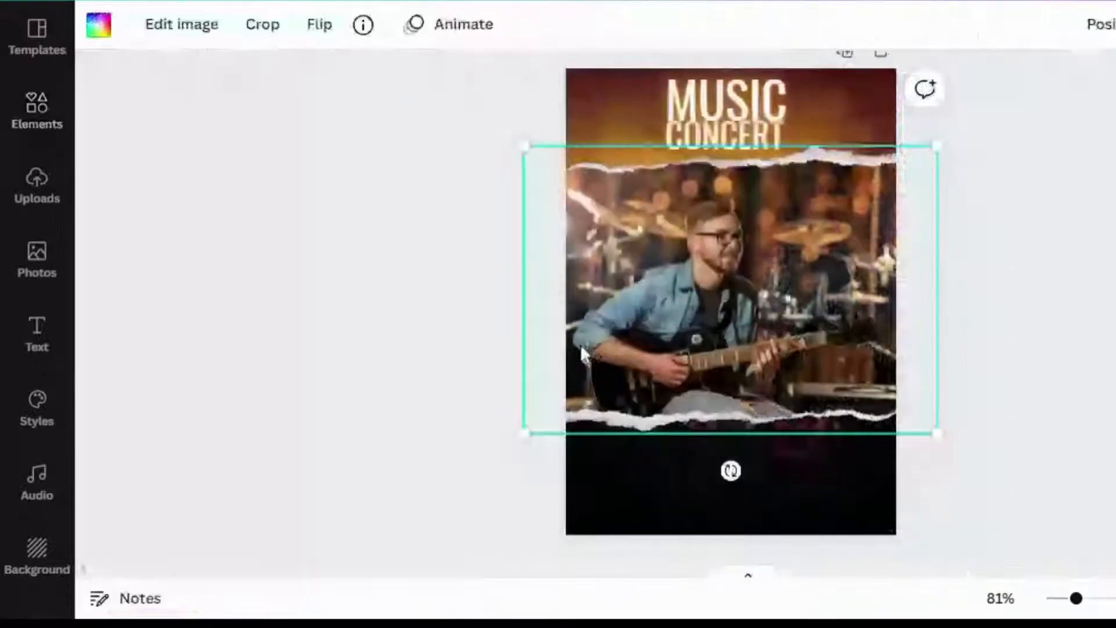
click(1058, 169)
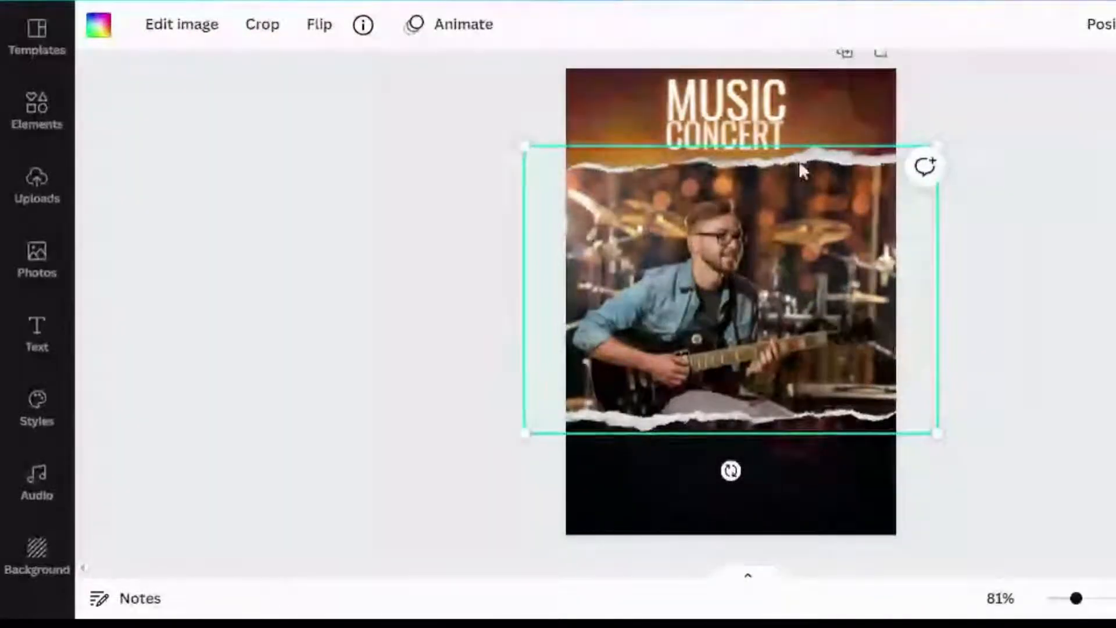
Duplicate the MUSIC title text and enlarge the copy to size 122, spanning the poster's width at the top
click(752, 98)
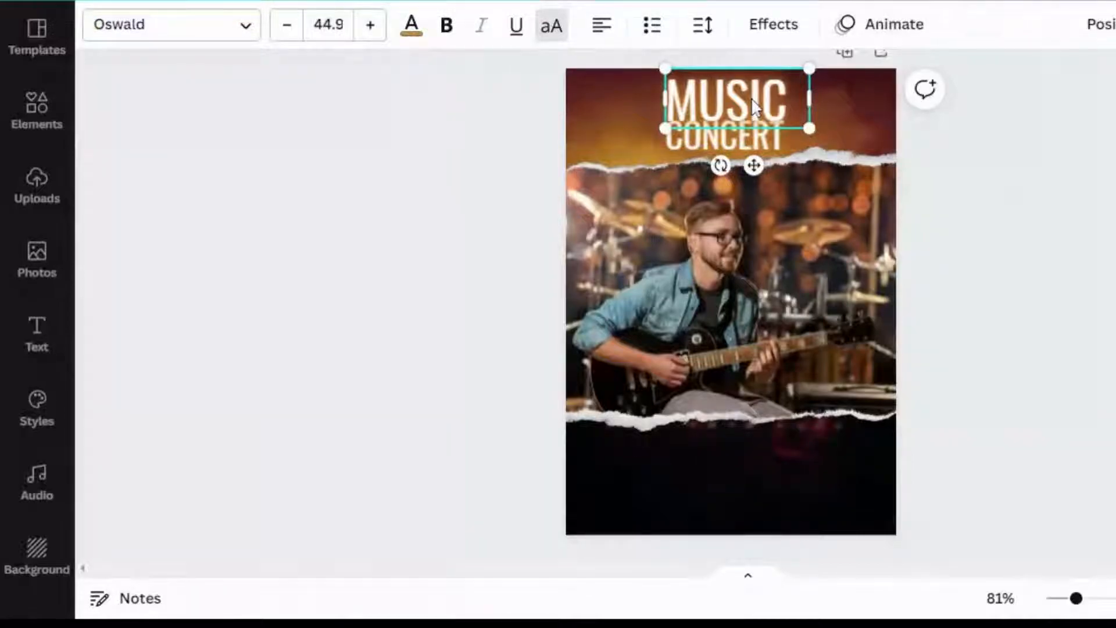
key(ctrl+d)
drag(679, 83, 533, 93)
drag(825, 145, 954, 212)
drag(859, 157, 855, 138)
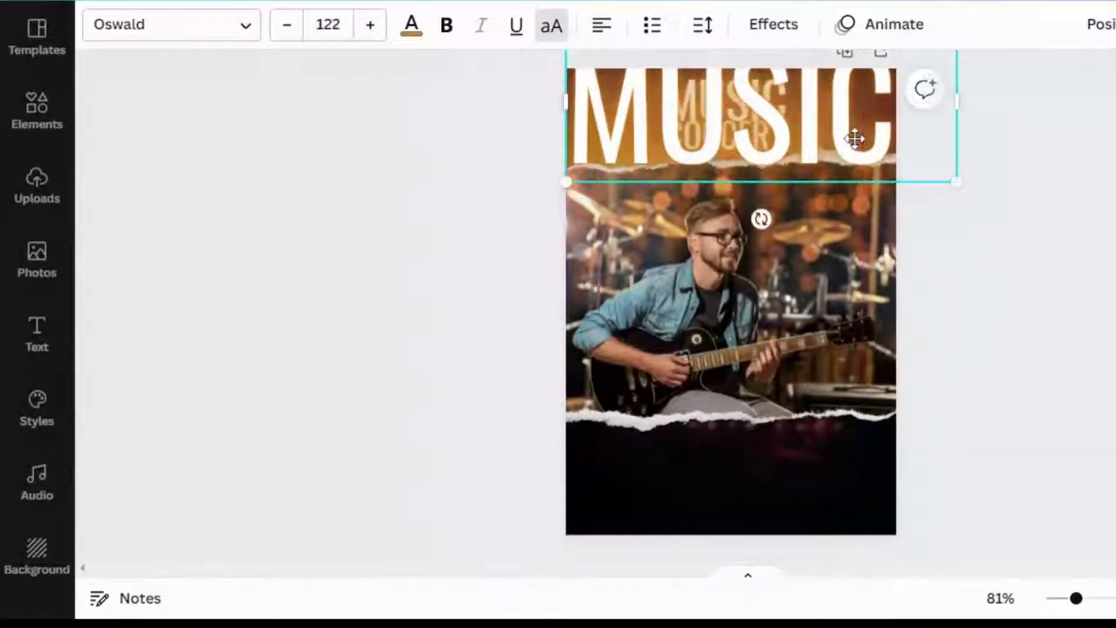
Send the enlarged MUSIC text to the back and recolour it with the dark maroon from the concert photo's colours
right_click(857, 142)
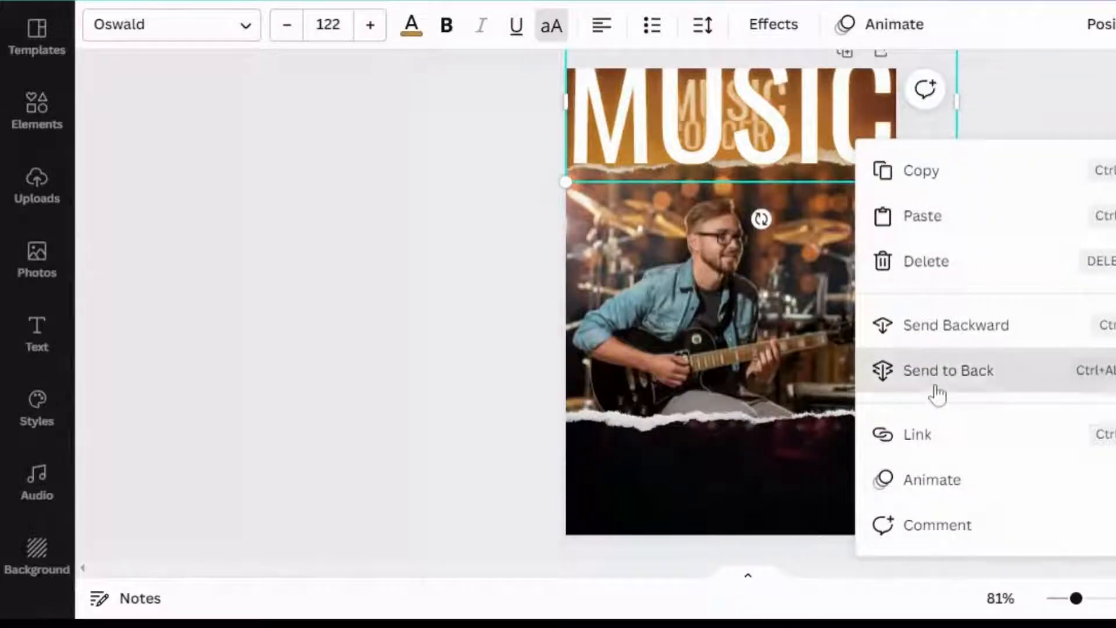
click(938, 386)
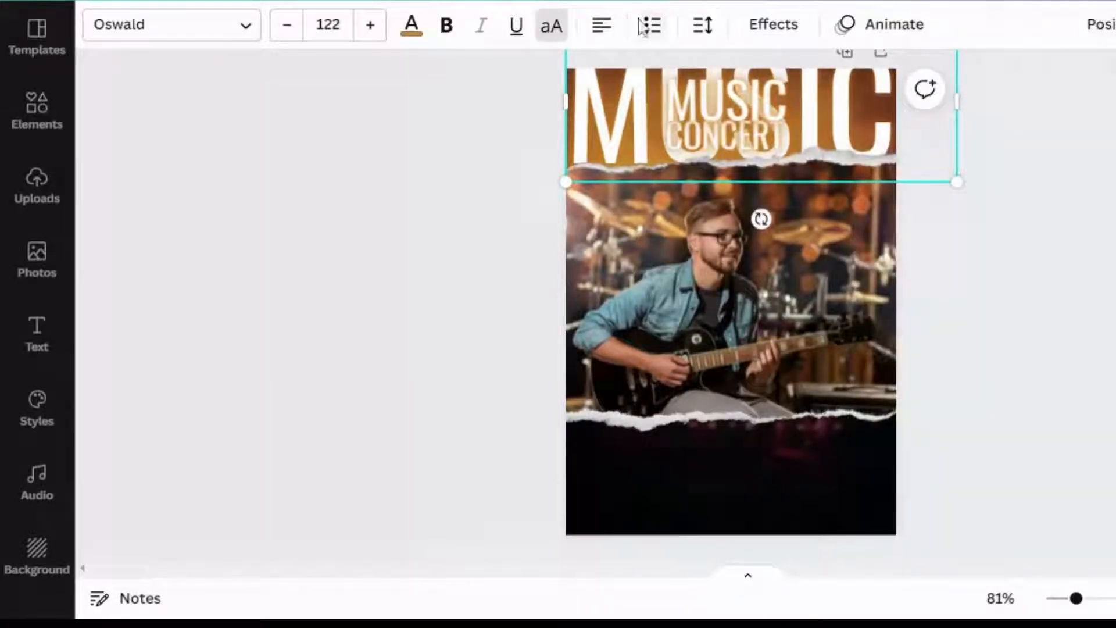
click(444, 36)
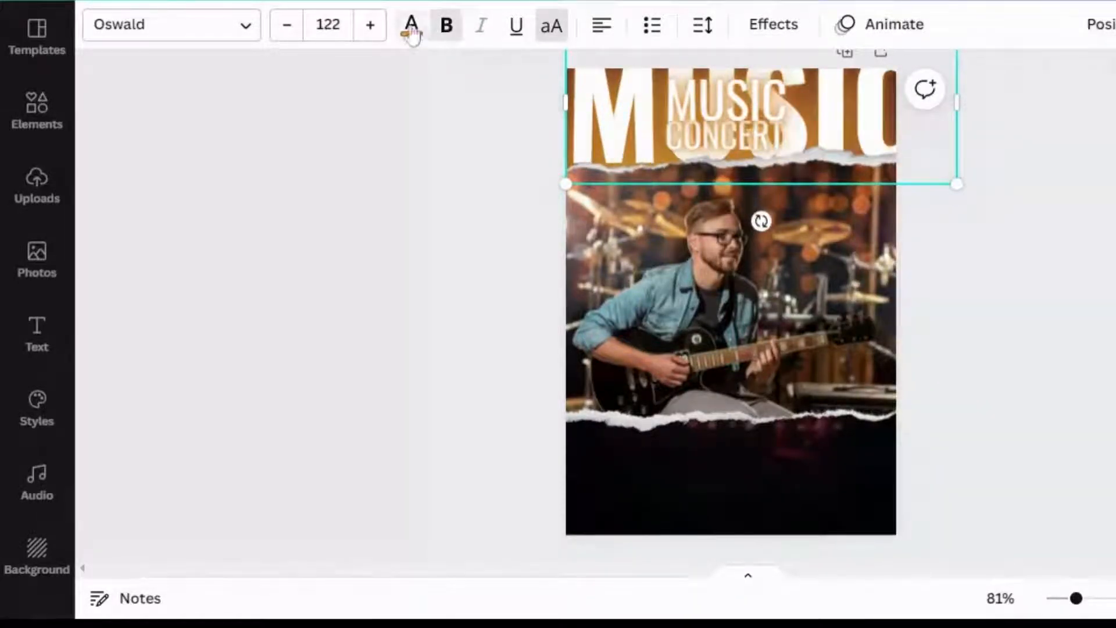
click(411, 33)
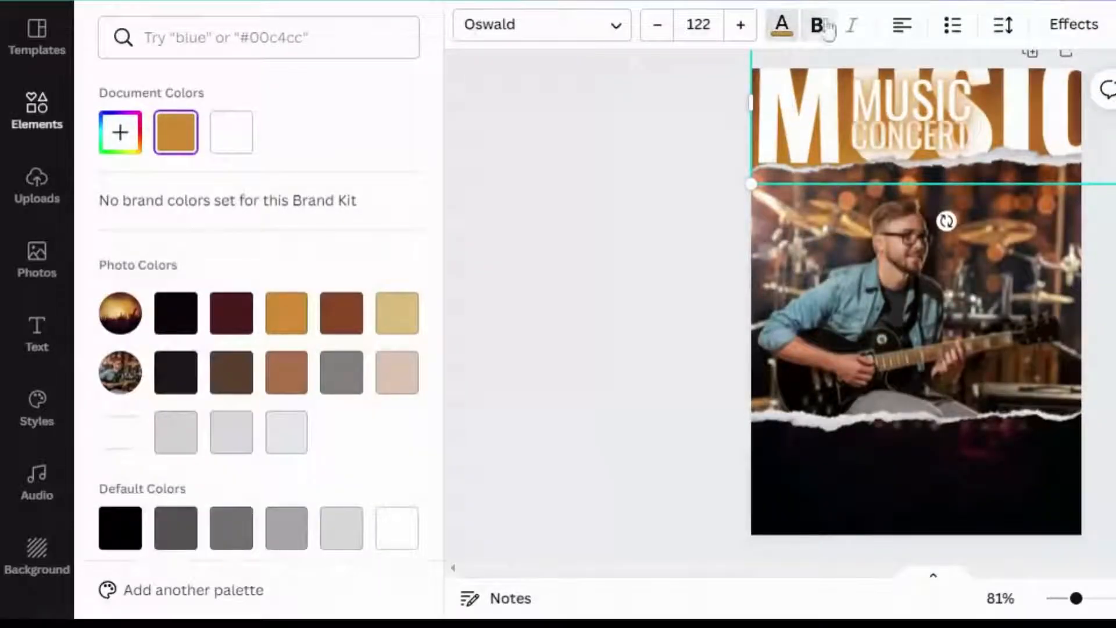
click(228, 325)
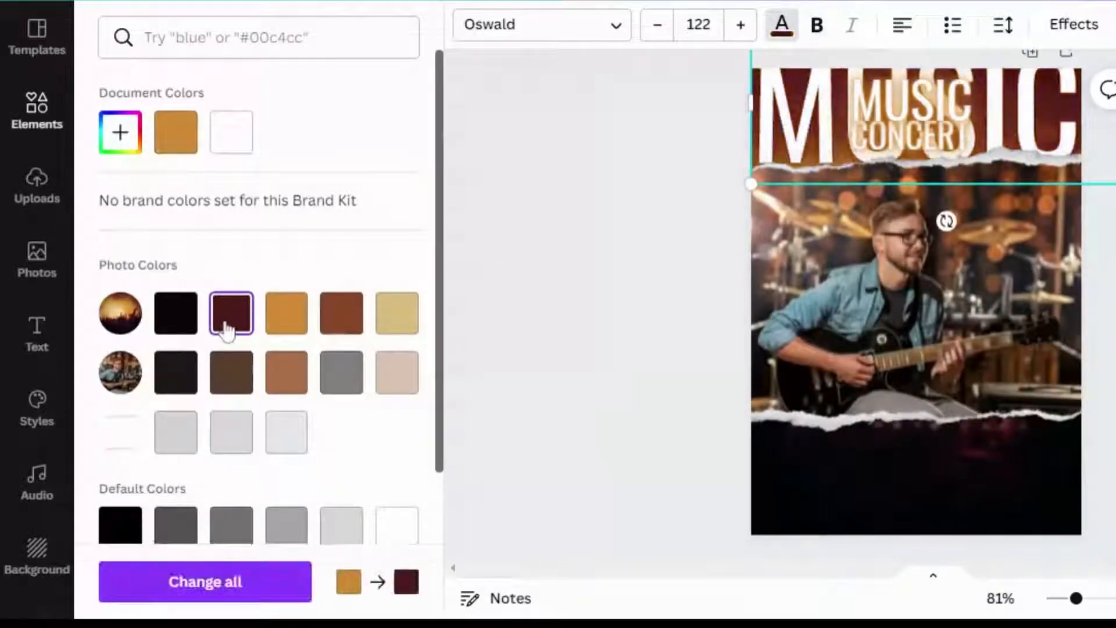
click(474, 253)
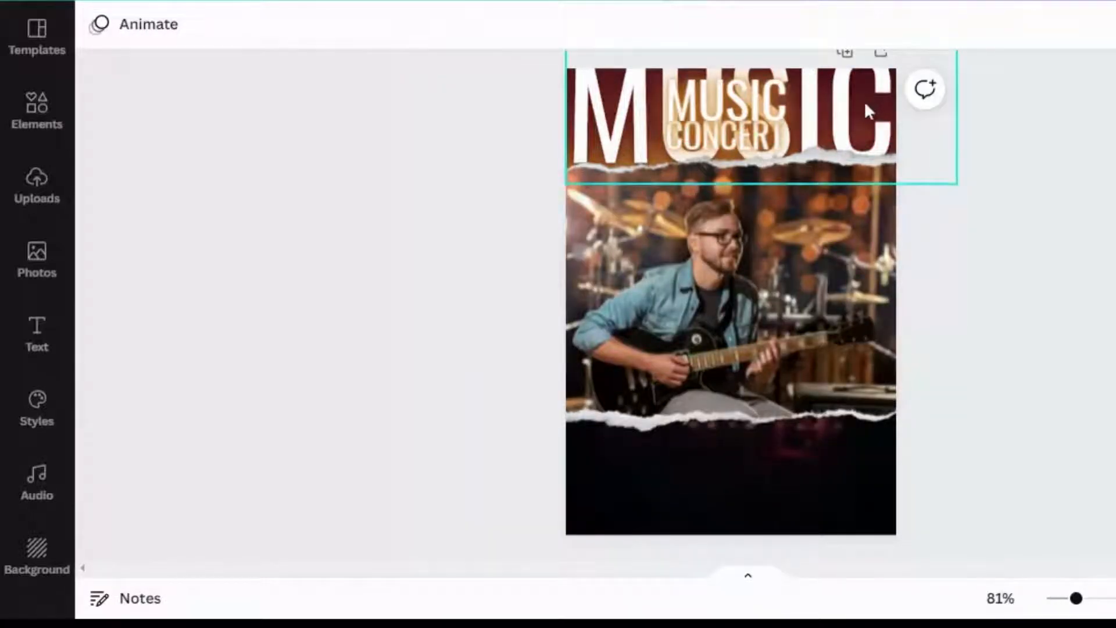
Fade the large background MUSIC text with low transparency, then shrink it slightly to fit within the page's width
click(923, 57)
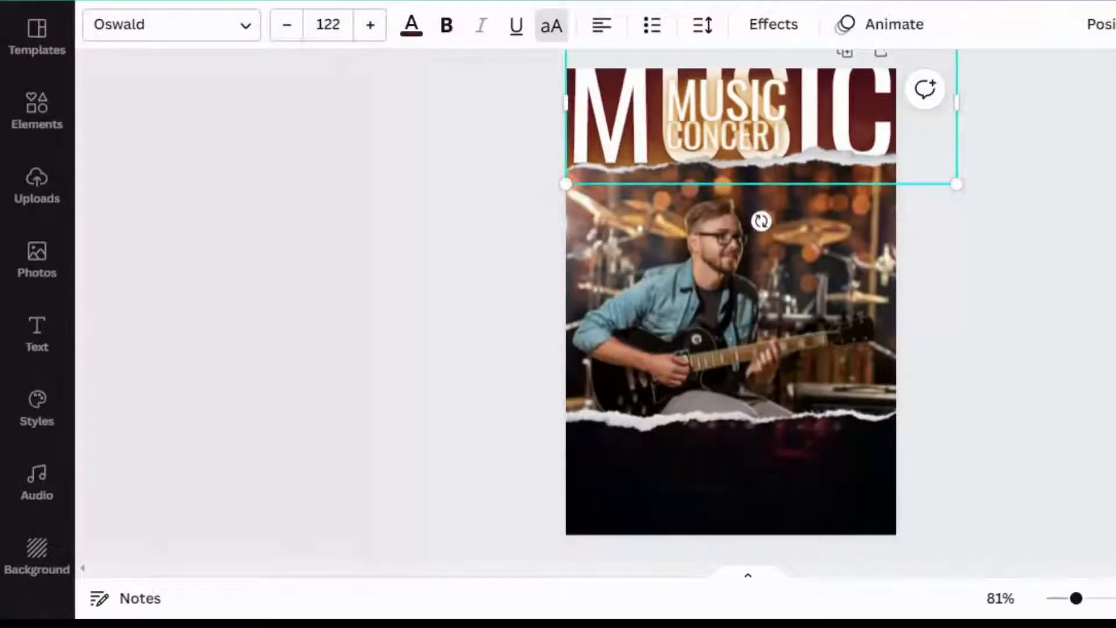
click(1114, 25)
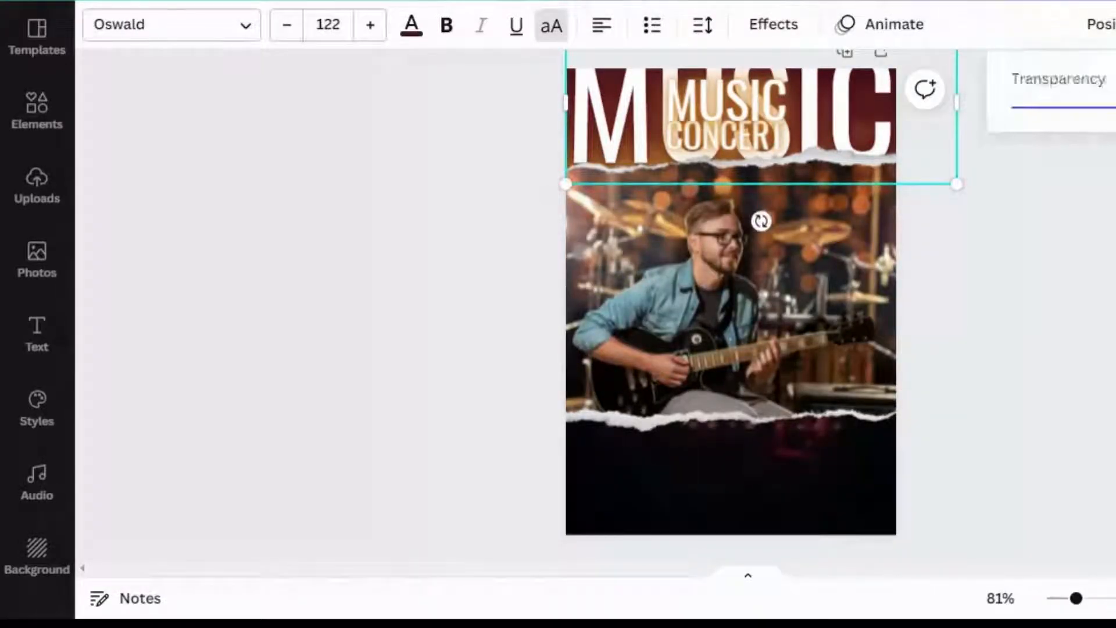
click(1039, 108)
drag(1039, 107, 1057, 107)
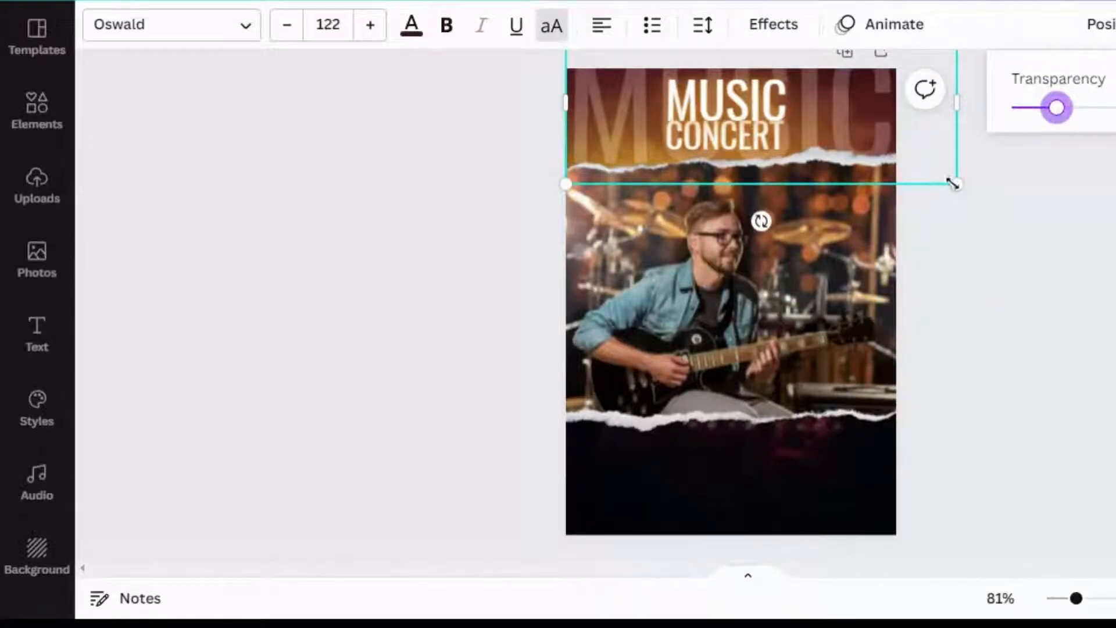
drag(955, 184, 930, 176)
drag(855, 107, 853, 112)
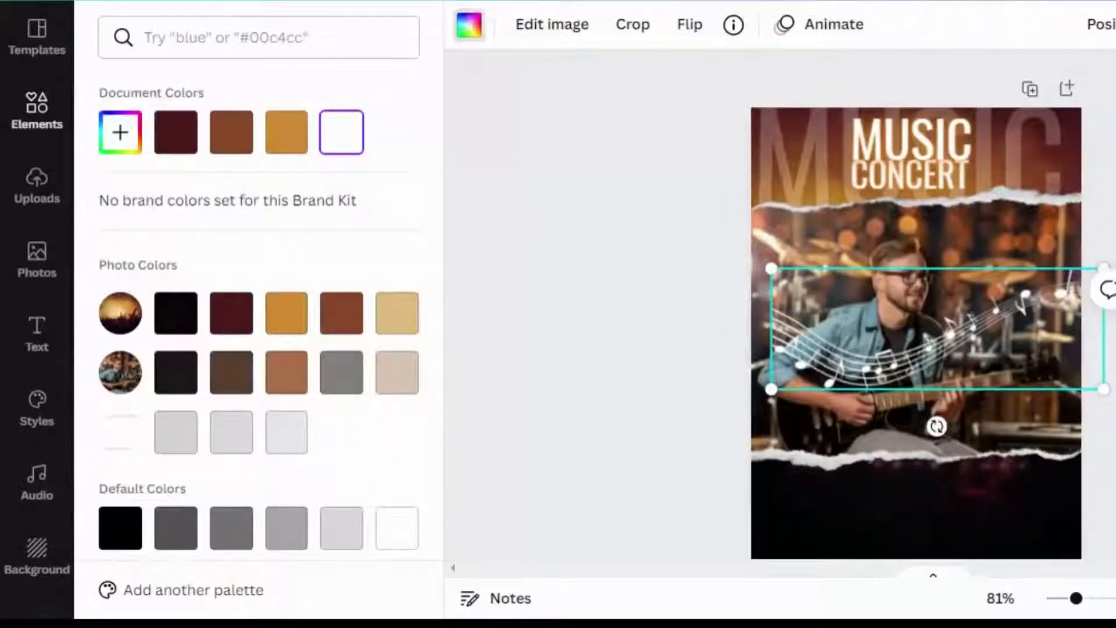
Check the details of the Music Sheet Vector graphic and recolour it dark maroon
click(732, 26)
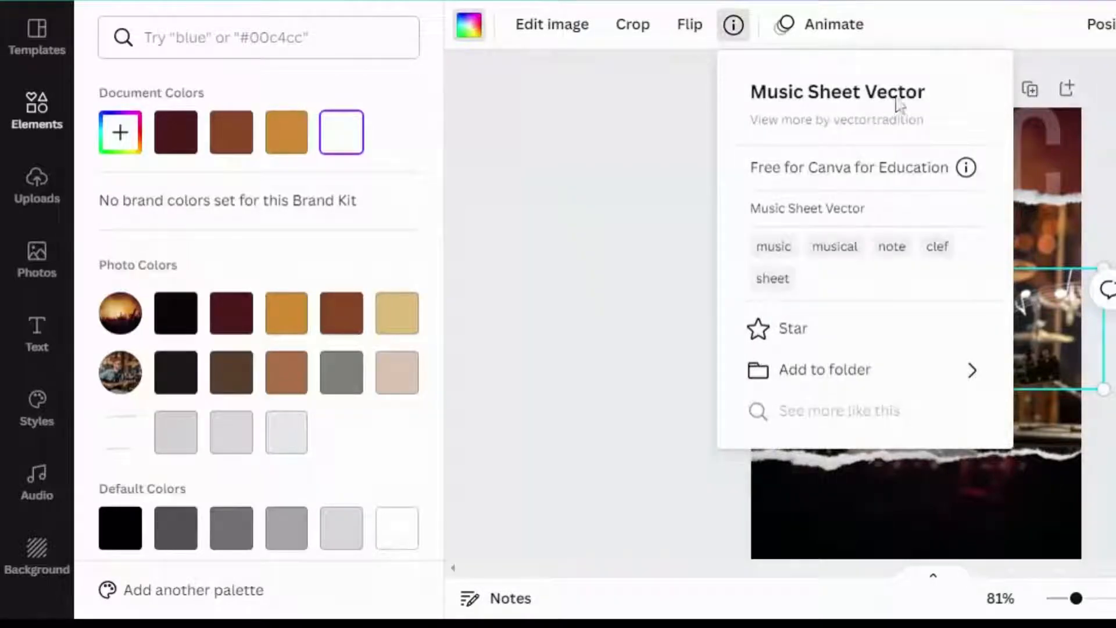
click(641, 141)
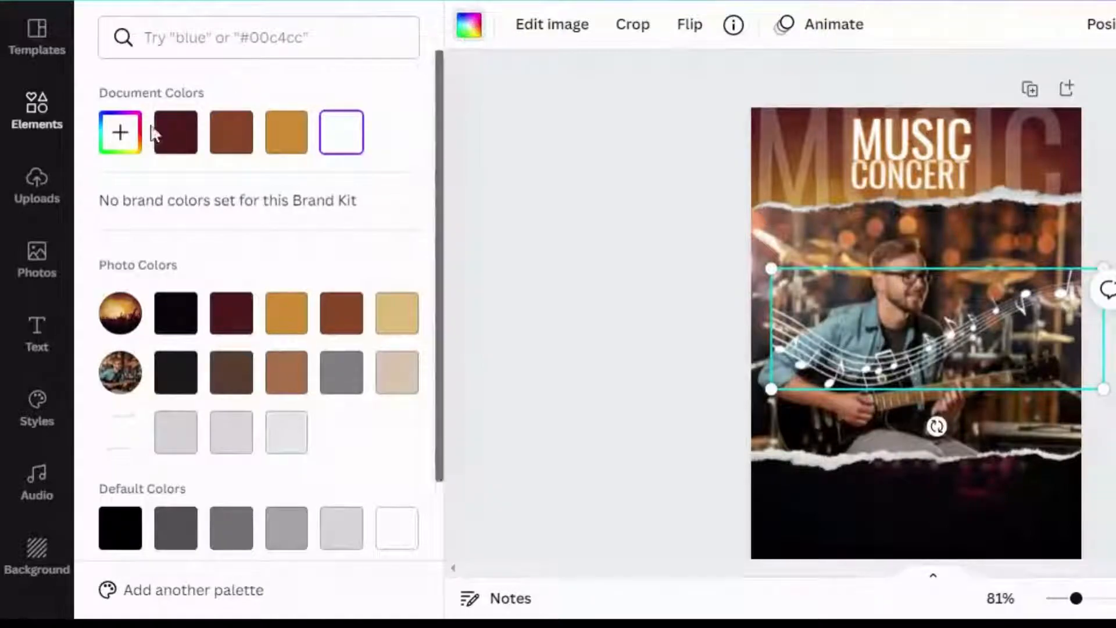
click(171, 139)
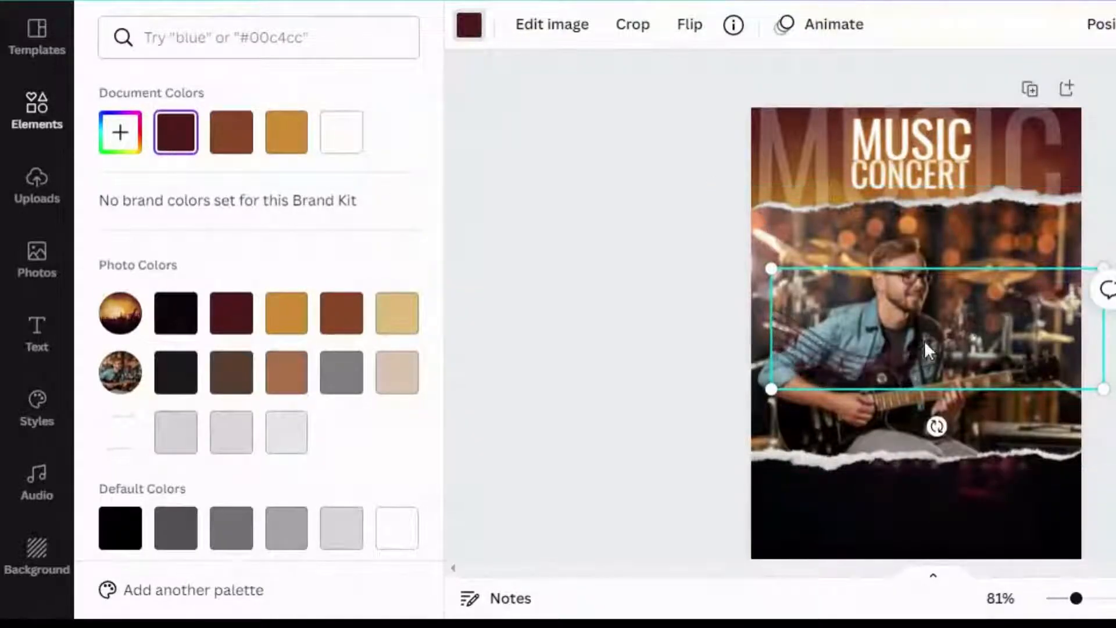
Place the music sheet graphic over the poster's title area, sent to the back and slightly enlarged
drag(926, 337, 918, 169)
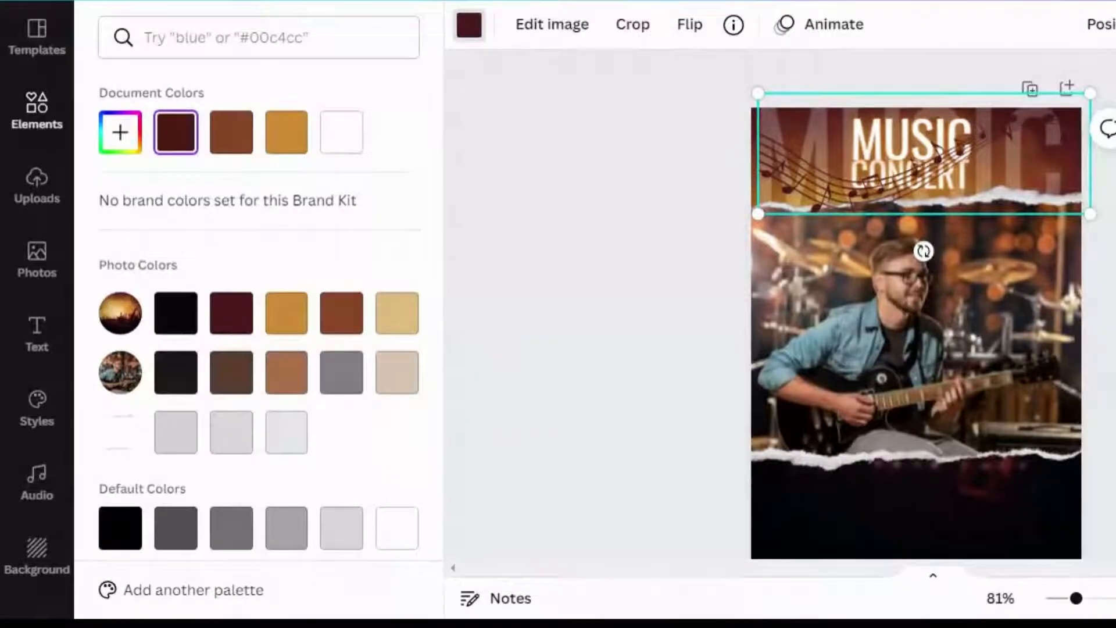
right_click(998, 161)
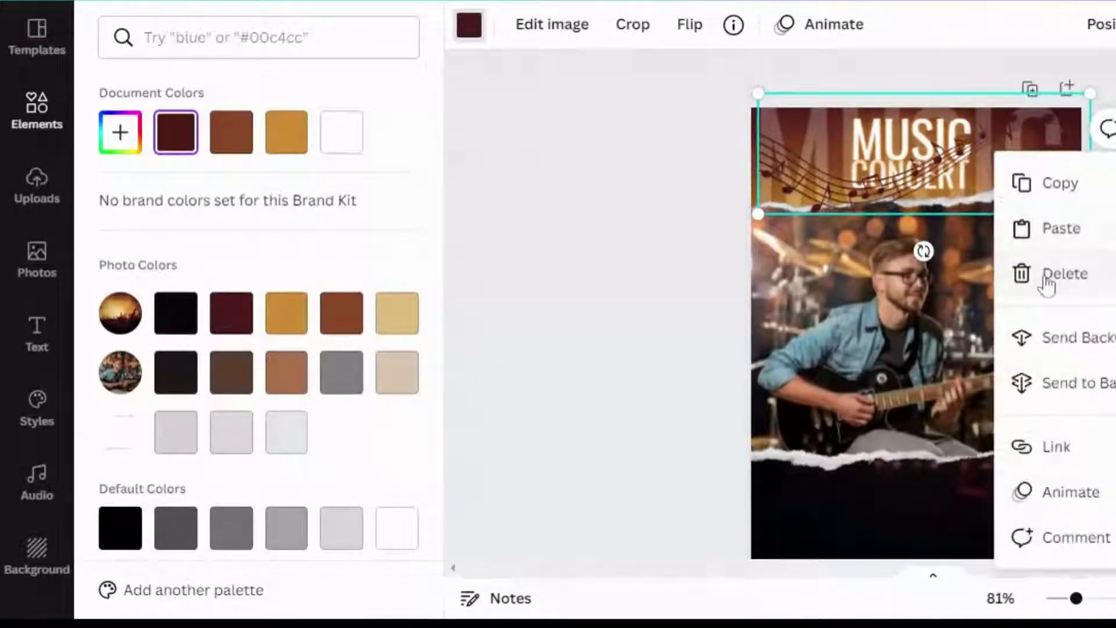
click(1067, 393)
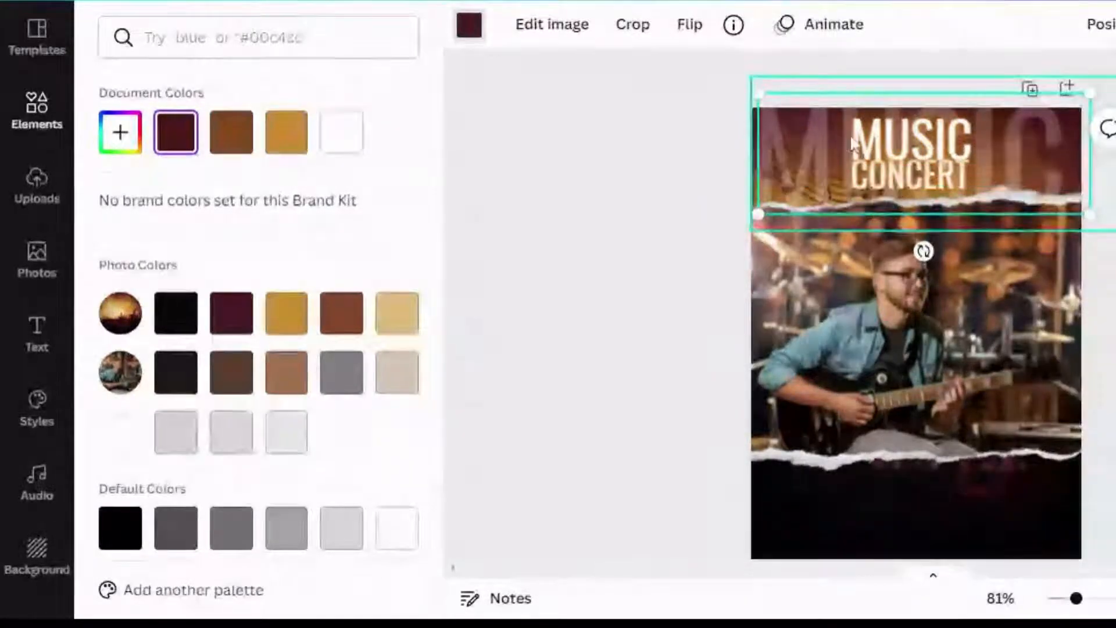
drag(758, 93, 739, 92)
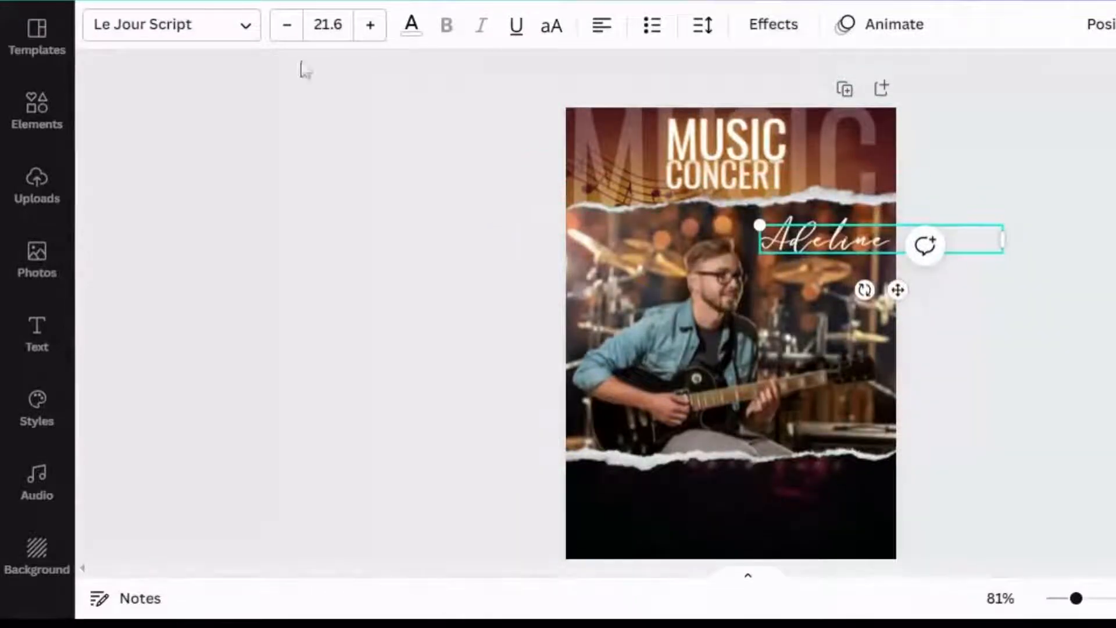
Check the font of the script text over the photo and the font settings of the event details at the poster's foot
click(243, 40)
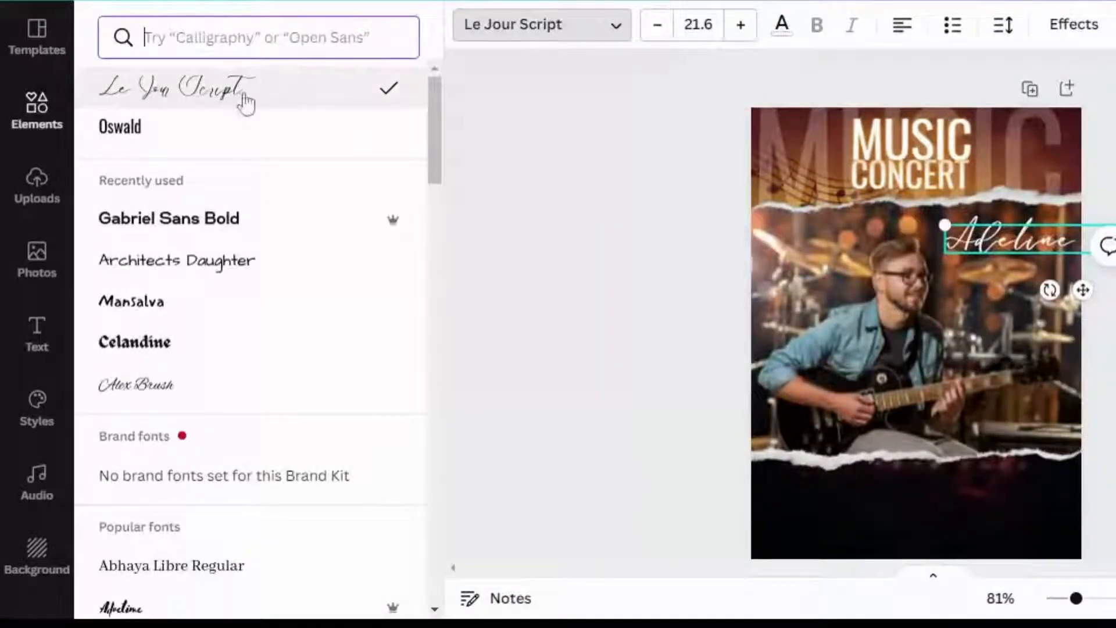
click(564, 206)
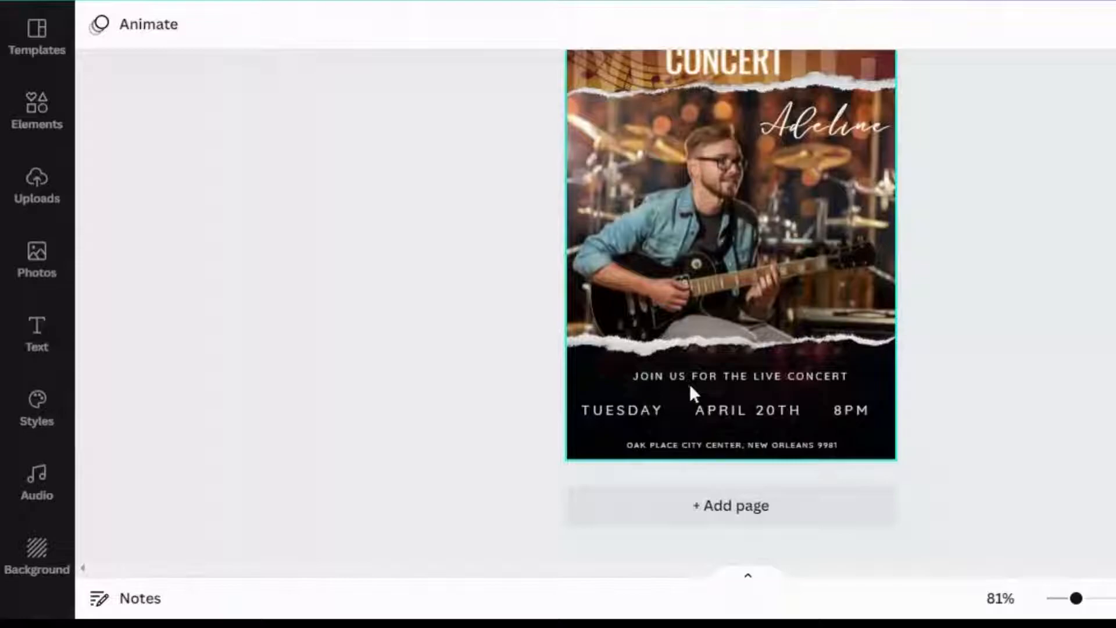
click(690, 383)
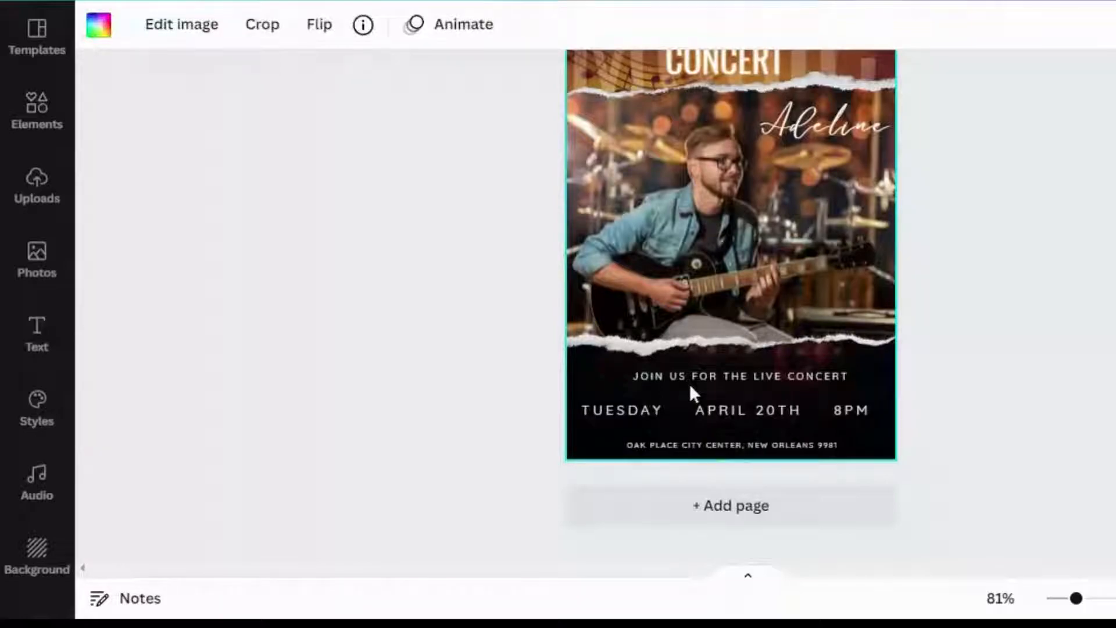
click(698, 378)
click(649, 409)
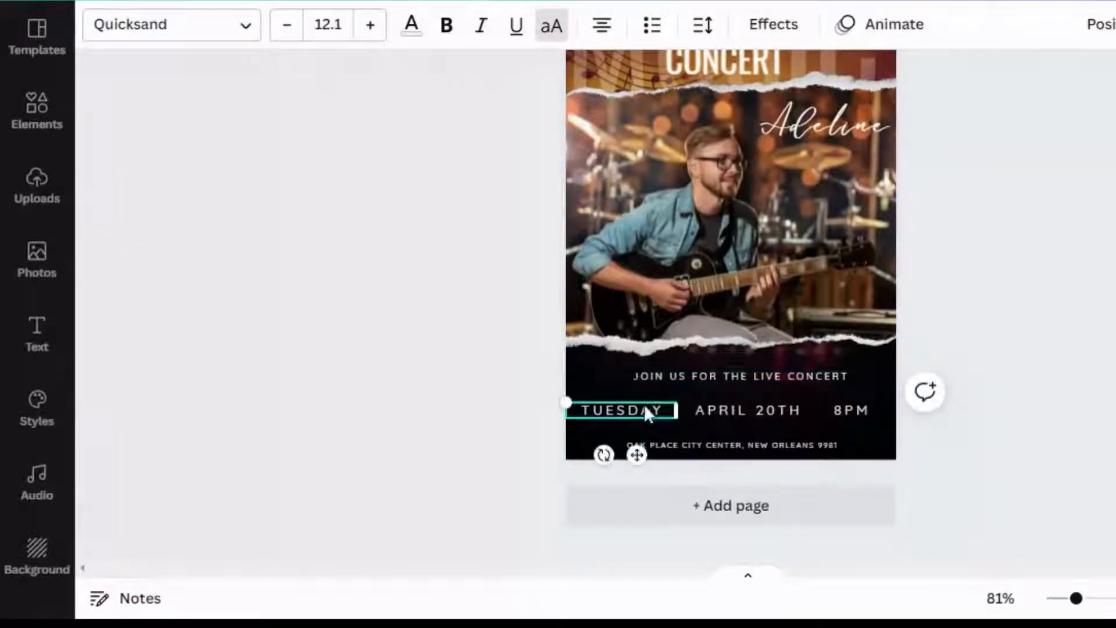
click(748, 412)
click(846, 419)
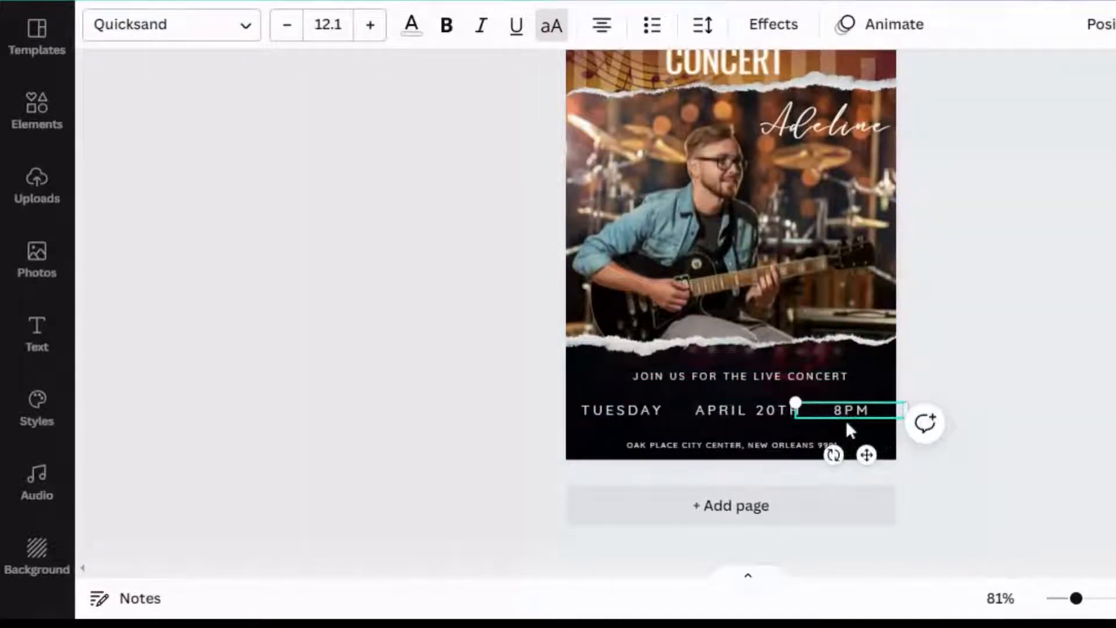
click(757, 457)
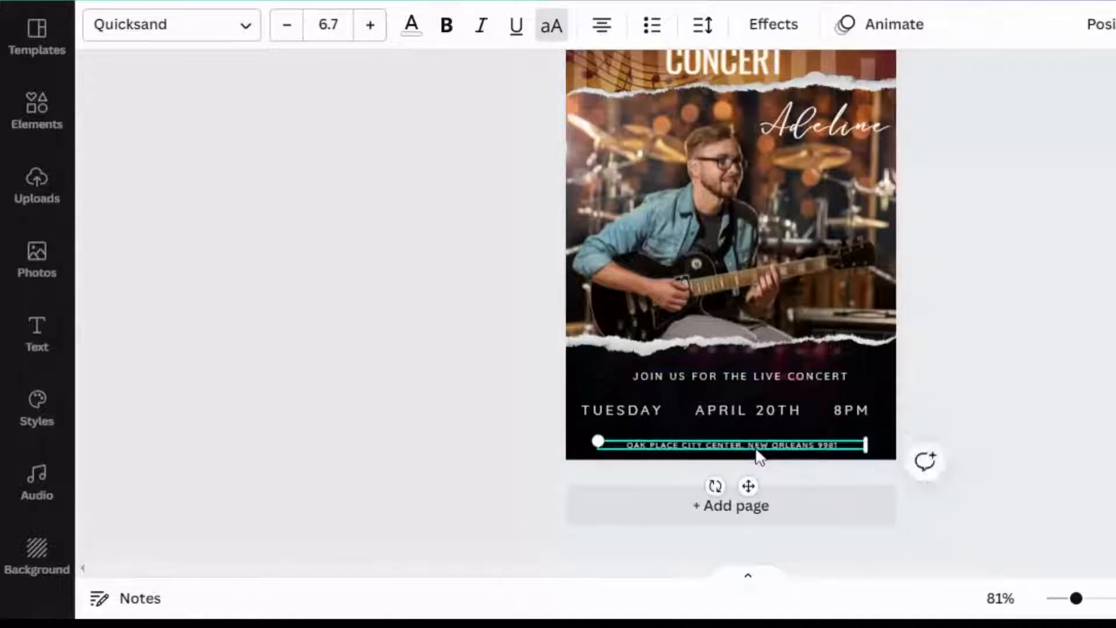
click(1014, 338)
Add a straight line to the poster and set its line weight to 1
click(713, 266)
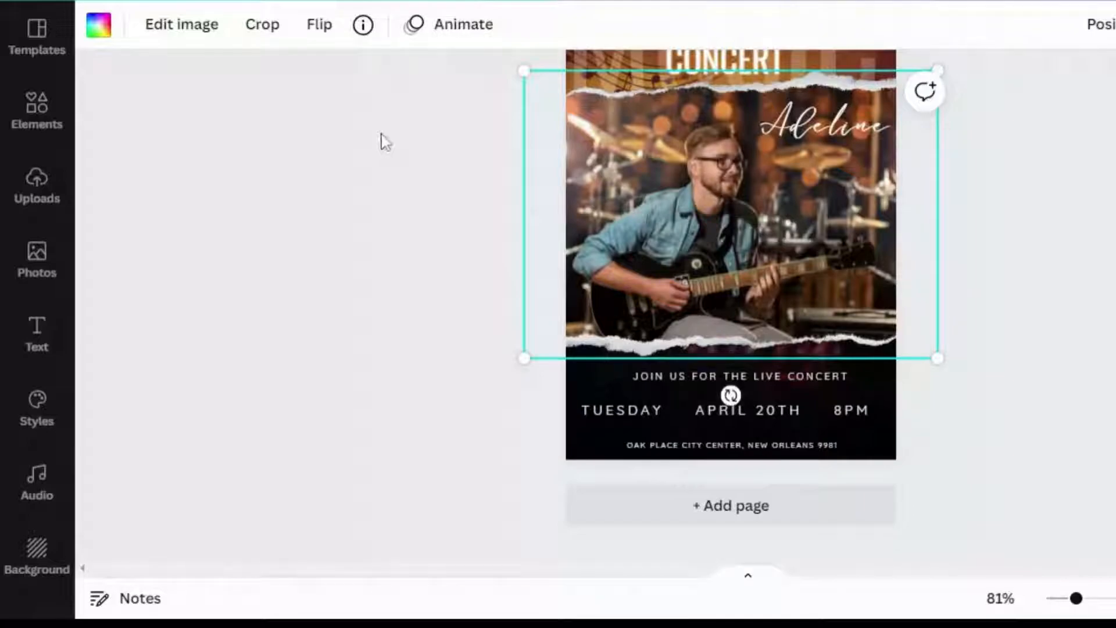
key(l)
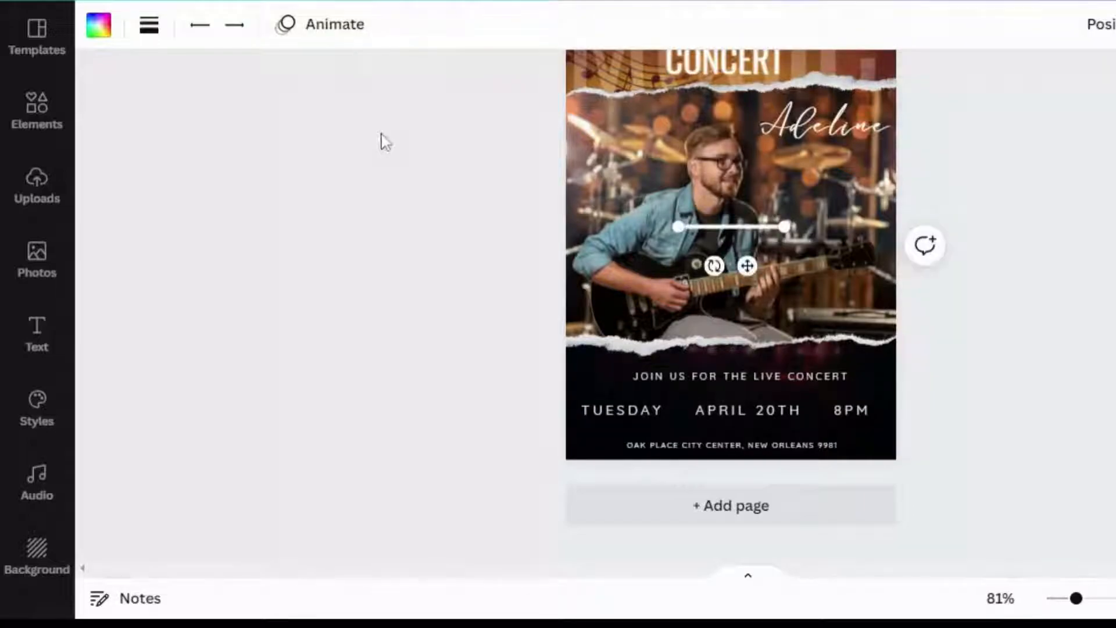
click(152, 25)
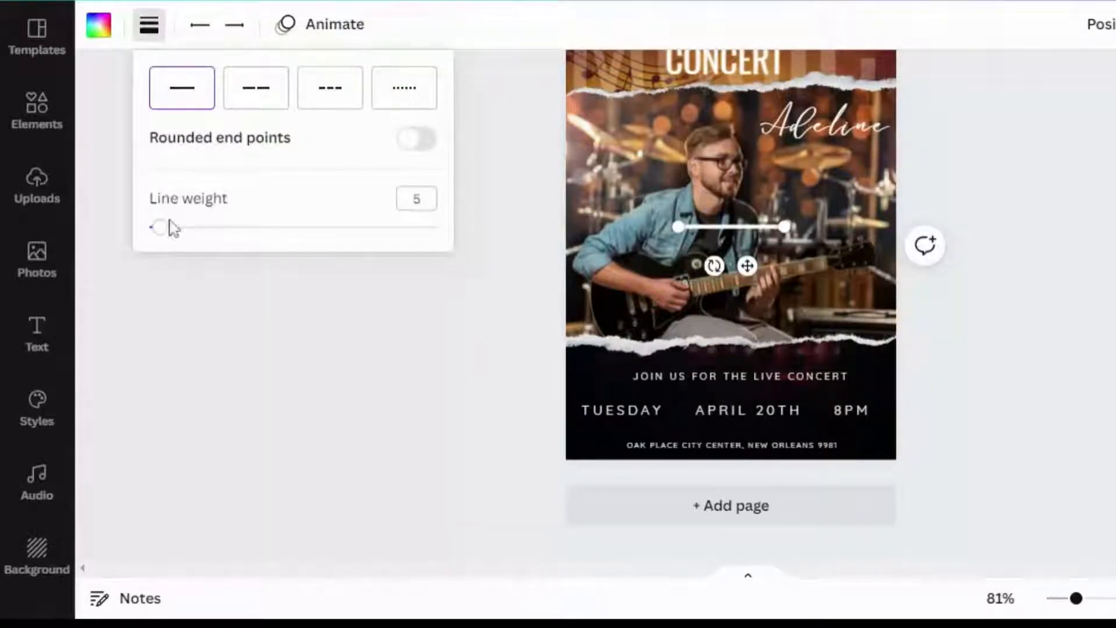
drag(158, 237, 146, 231)
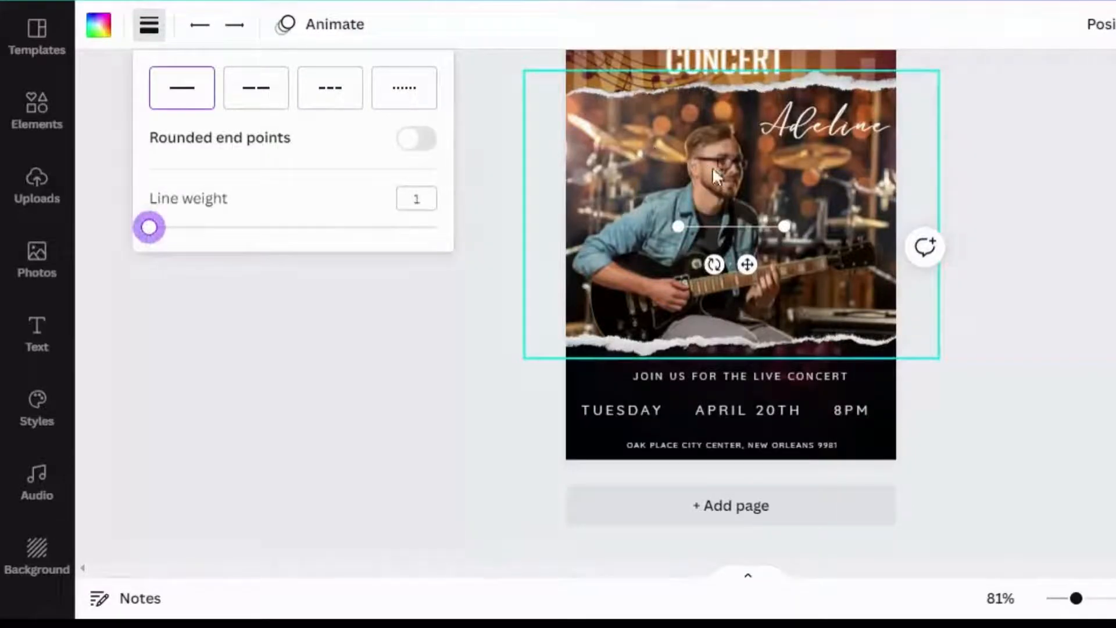
Extend the line horizontally past the page edges above the date row, and place a duplicate below that row
drag(785, 226, 1092, 222)
drag(919, 263, 733, 427)
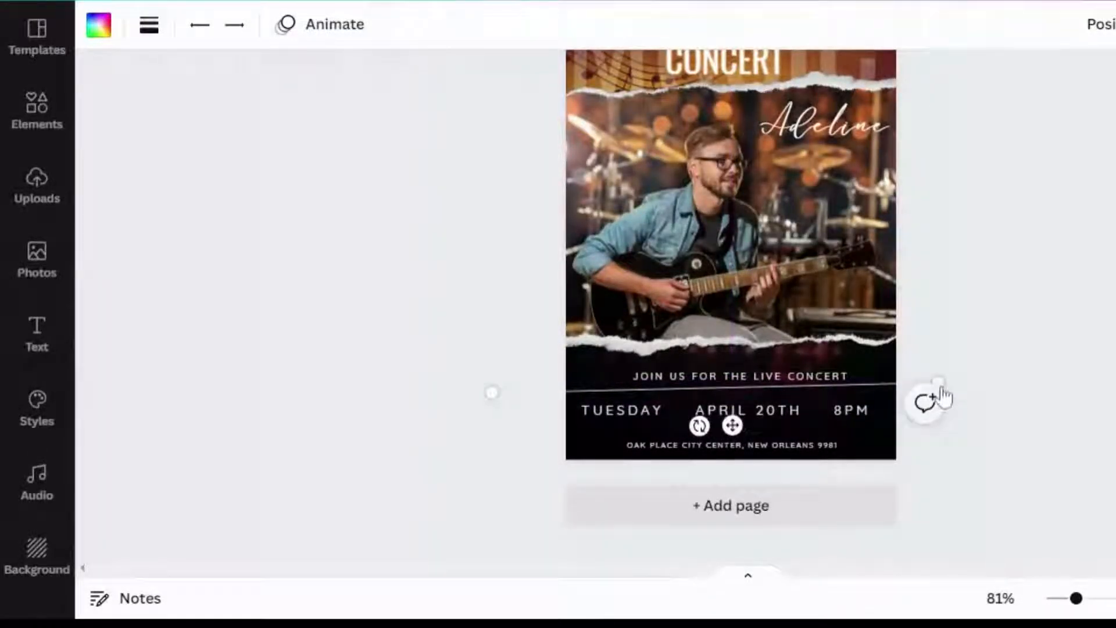
drag(938, 382, 939, 393)
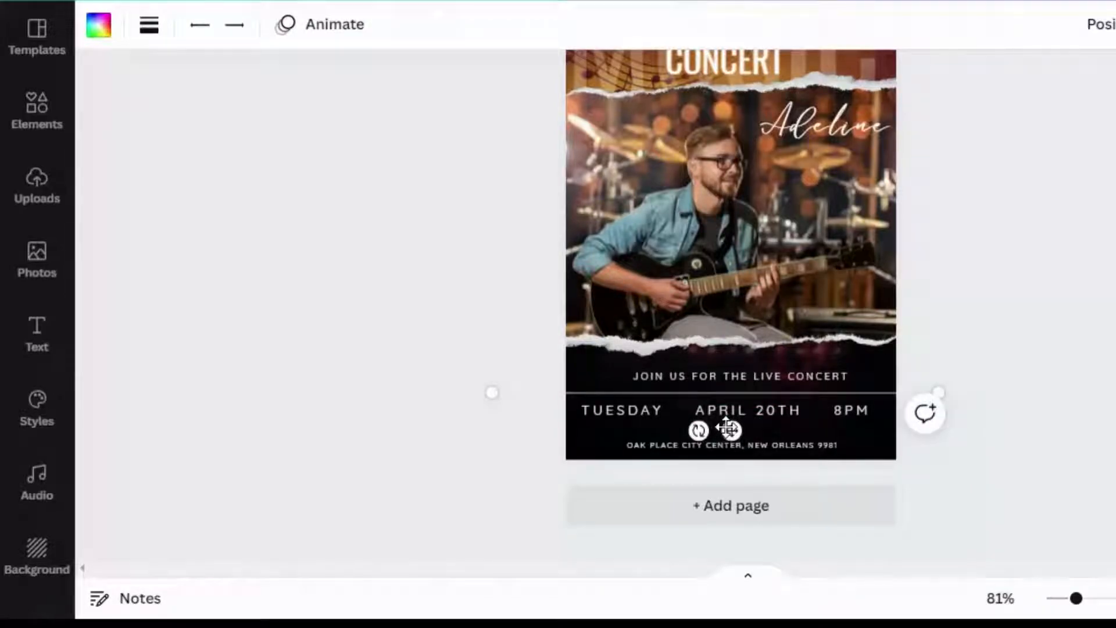
drag(729, 430, 746, 465)
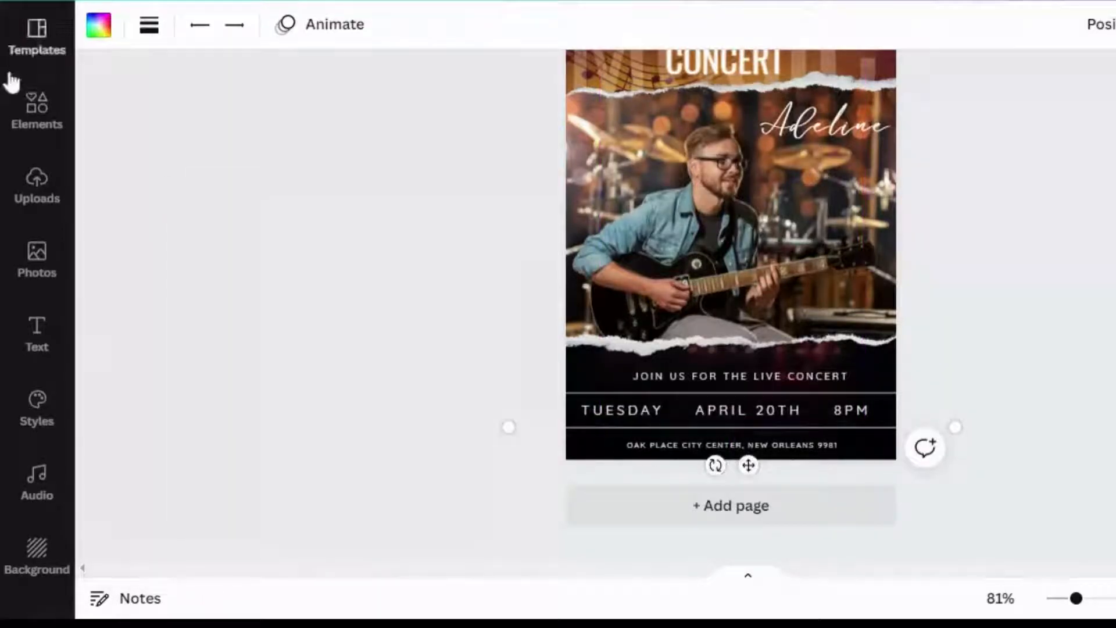
Search the elements for "star" and add the textured gold five-pointed star to the poster
click(22, 103)
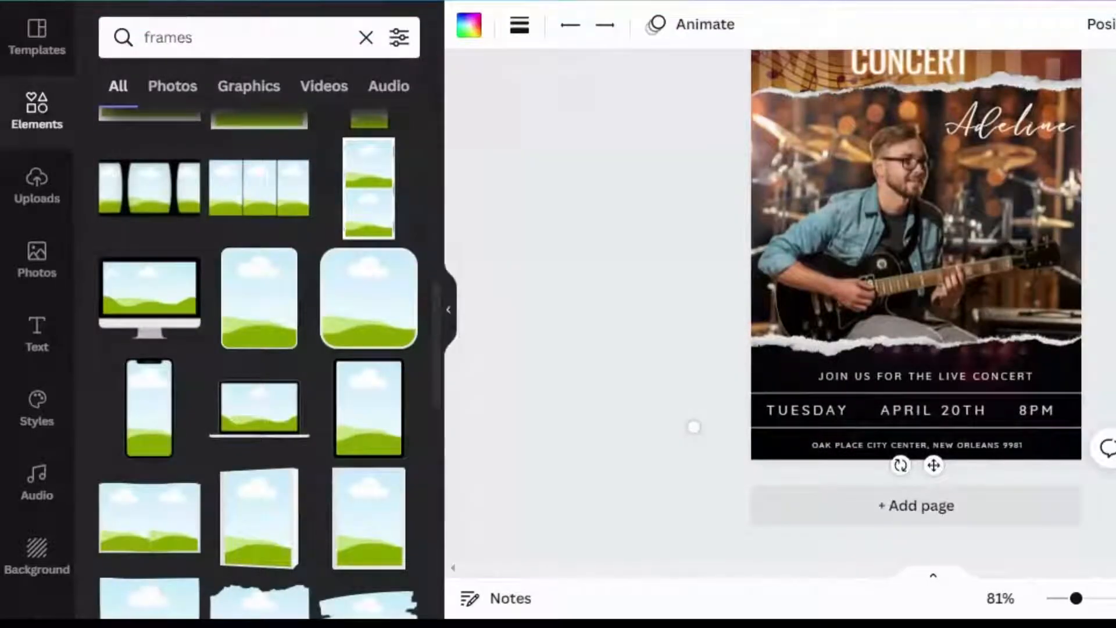
click(184, 35)
text(star4)
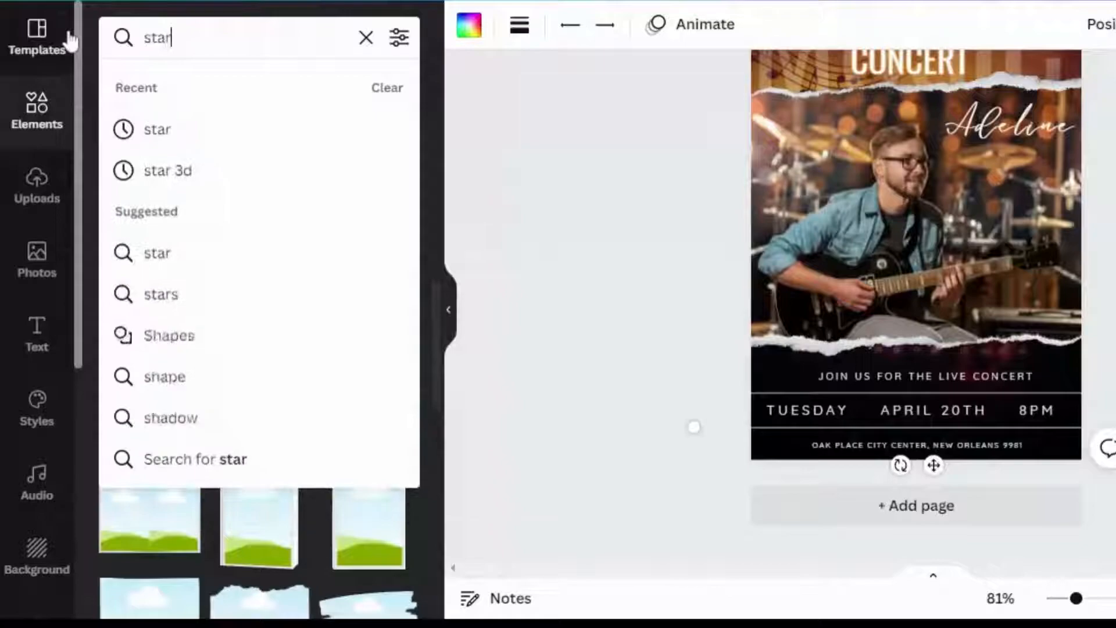
key(Return)
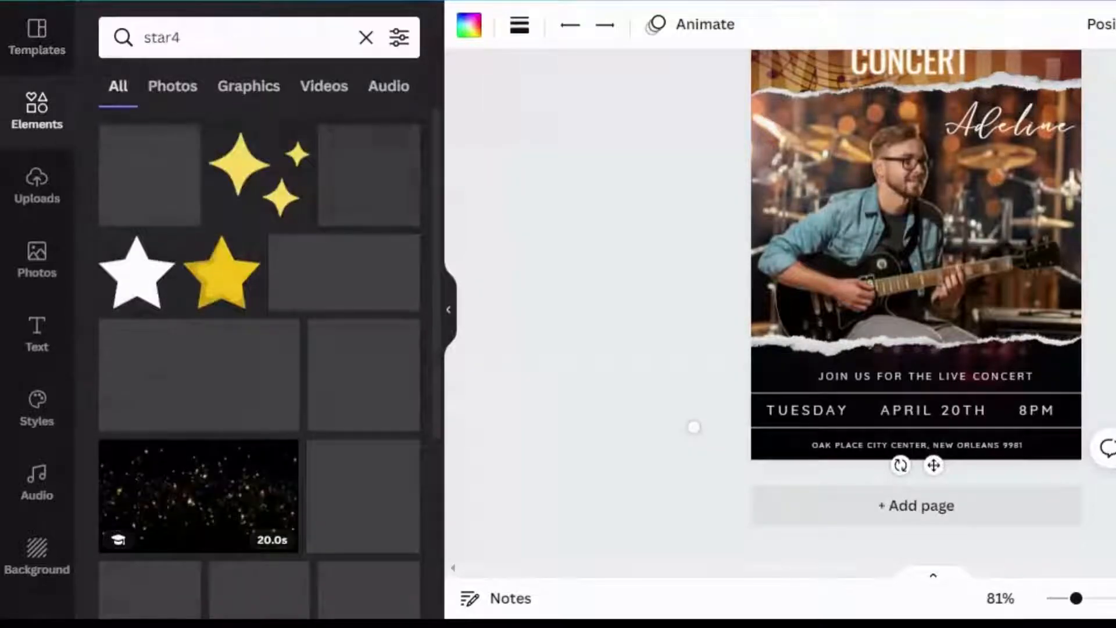
click(182, 37)
key(BackSpace)
key(Return)
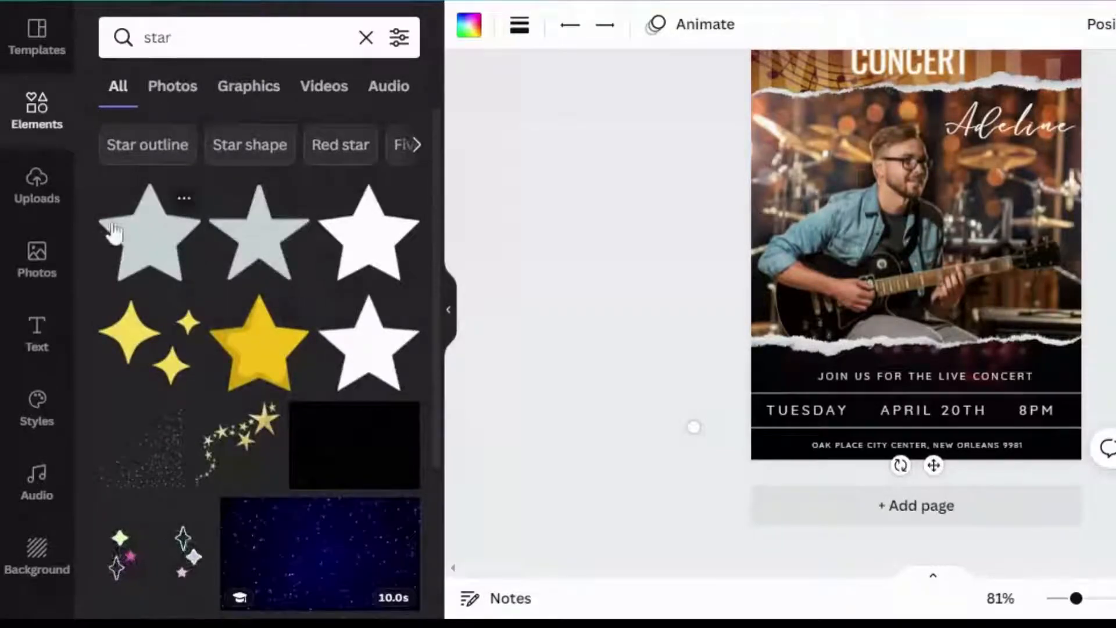
scroll(427, 481, down, 5)
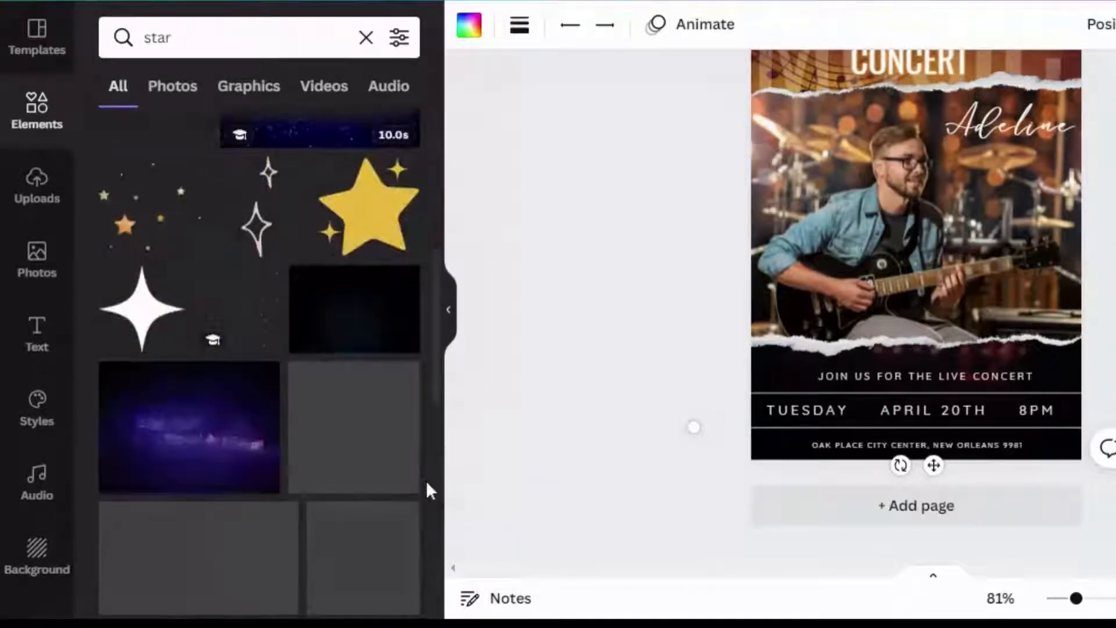
scroll(433, 523, down, 5)
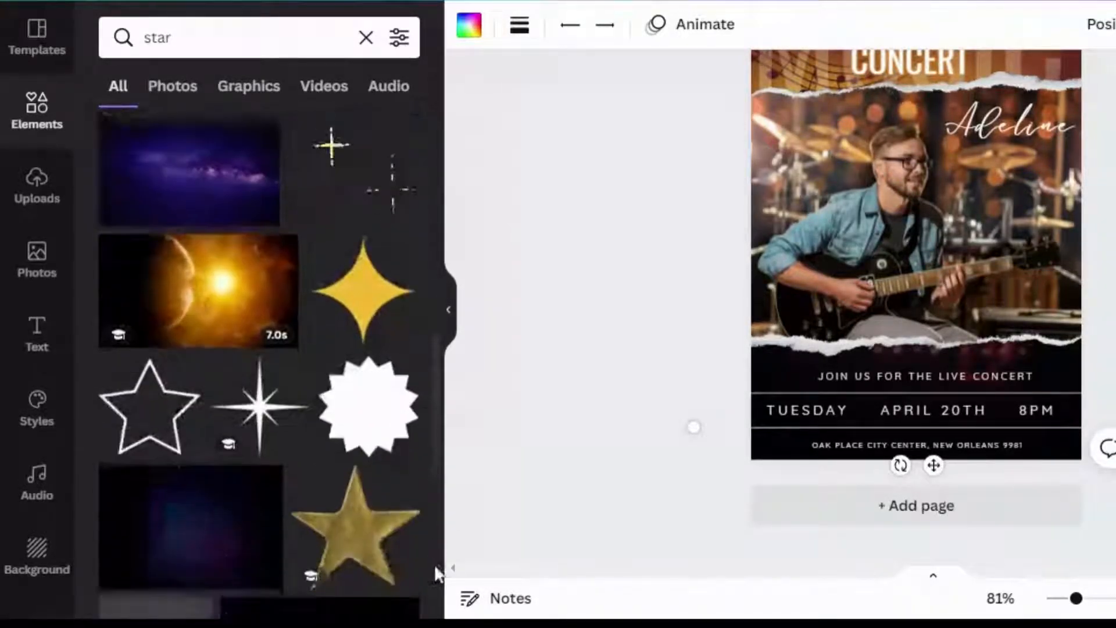
click(387, 539)
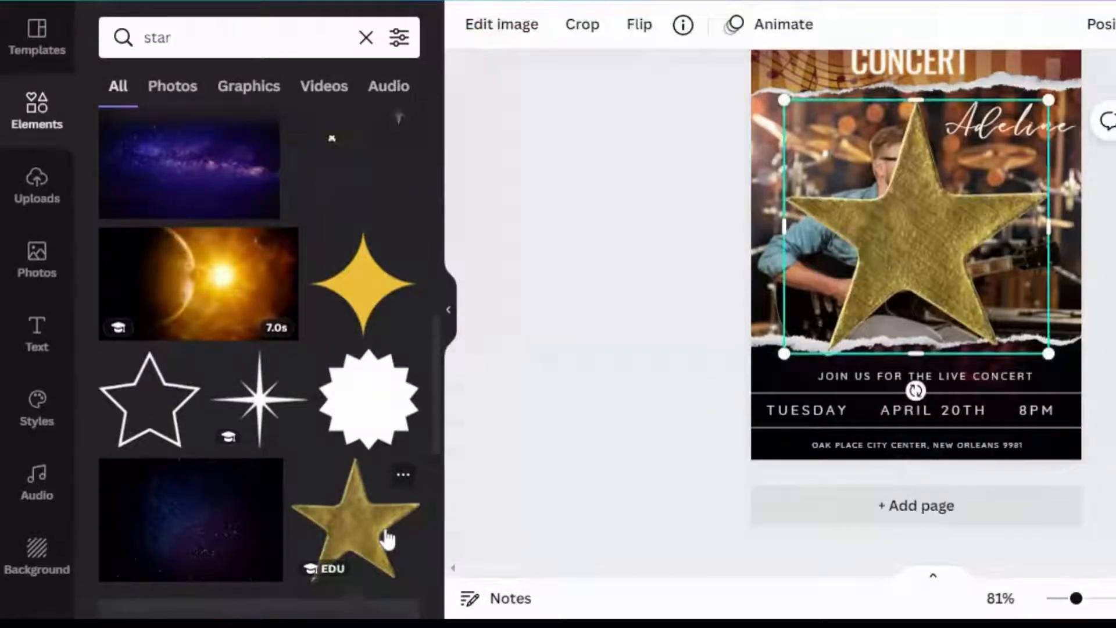
Shrink the gold star to a small separator between TUESDAY and APRIL 20TH, and duplicate it between APRIL 20TH and 8PM
drag(1049, 100, 821, 357)
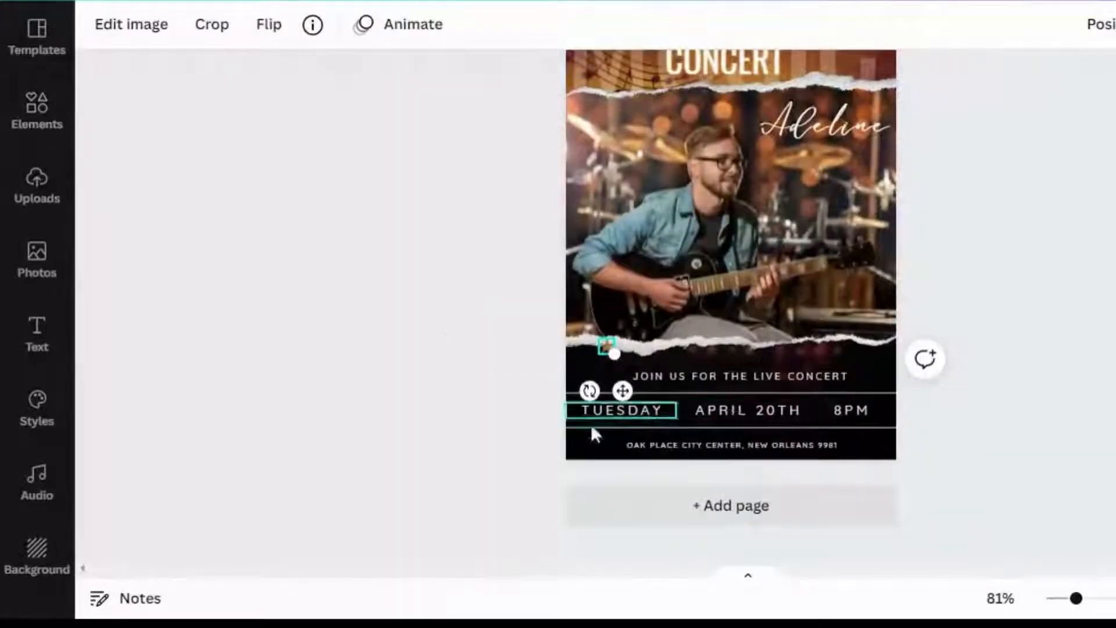
drag(623, 391, 691, 453)
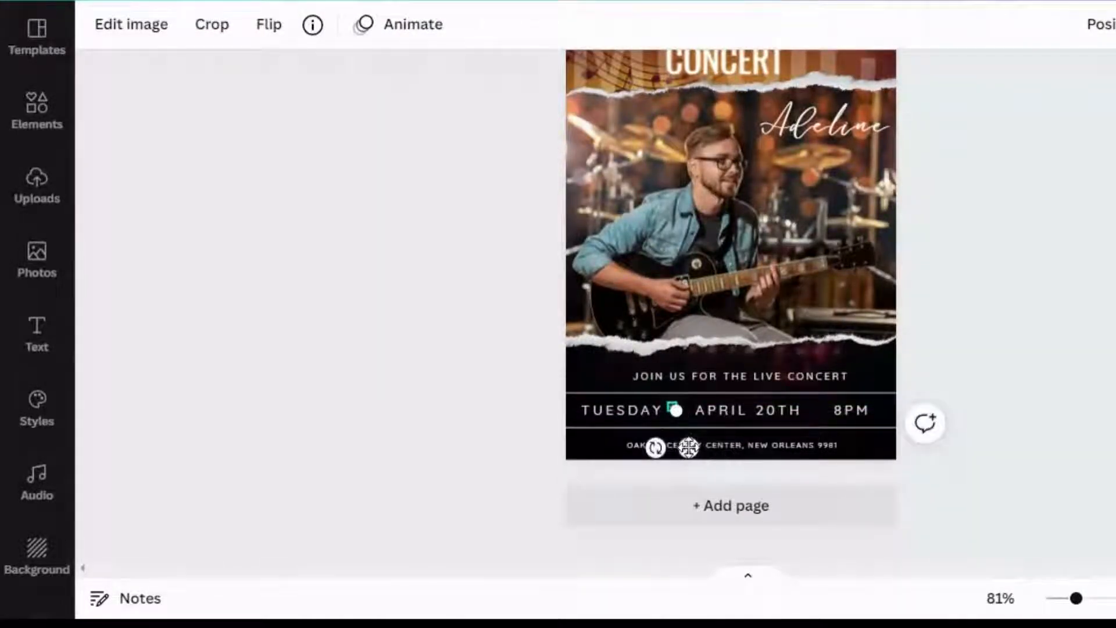
drag(688, 447, 693, 451)
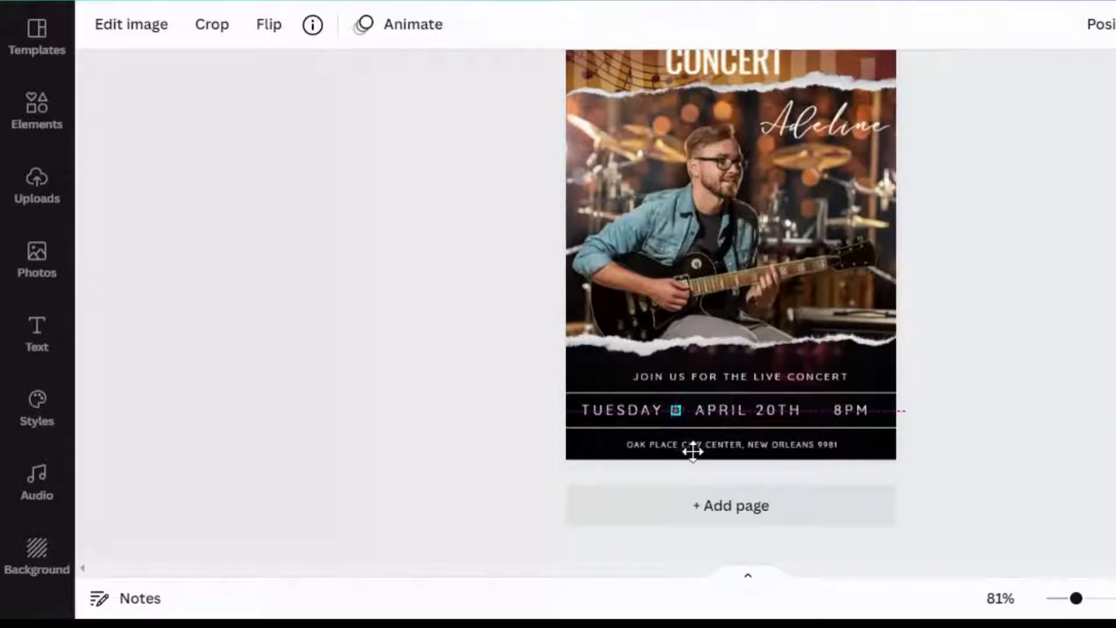
drag(694, 451, 838, 447)
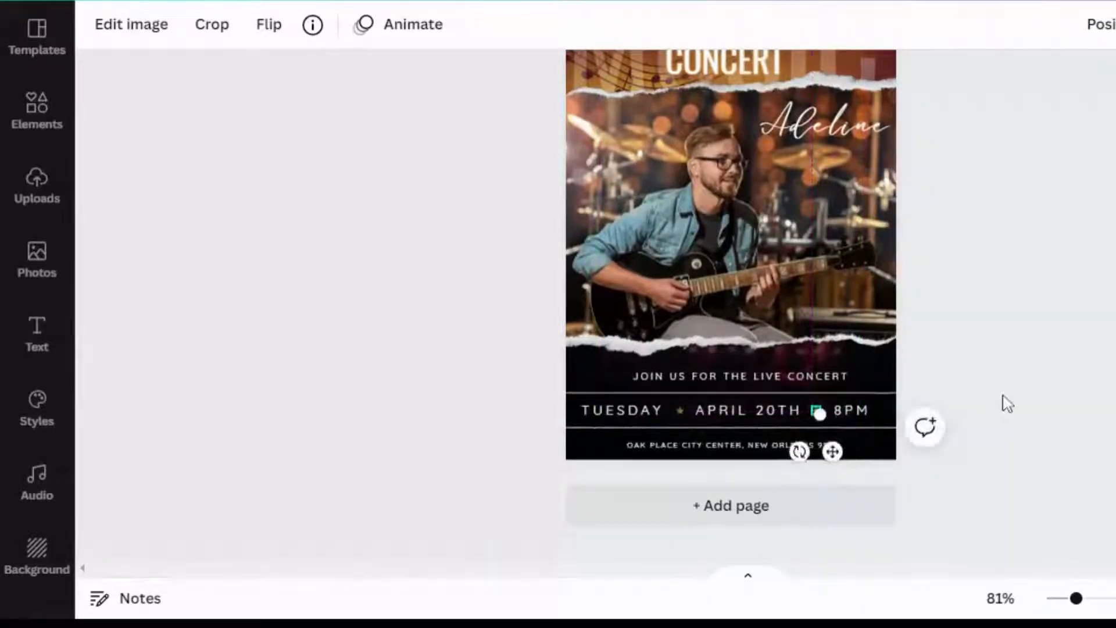
click(1008, 403)
scroll(731, 306, up, 2)
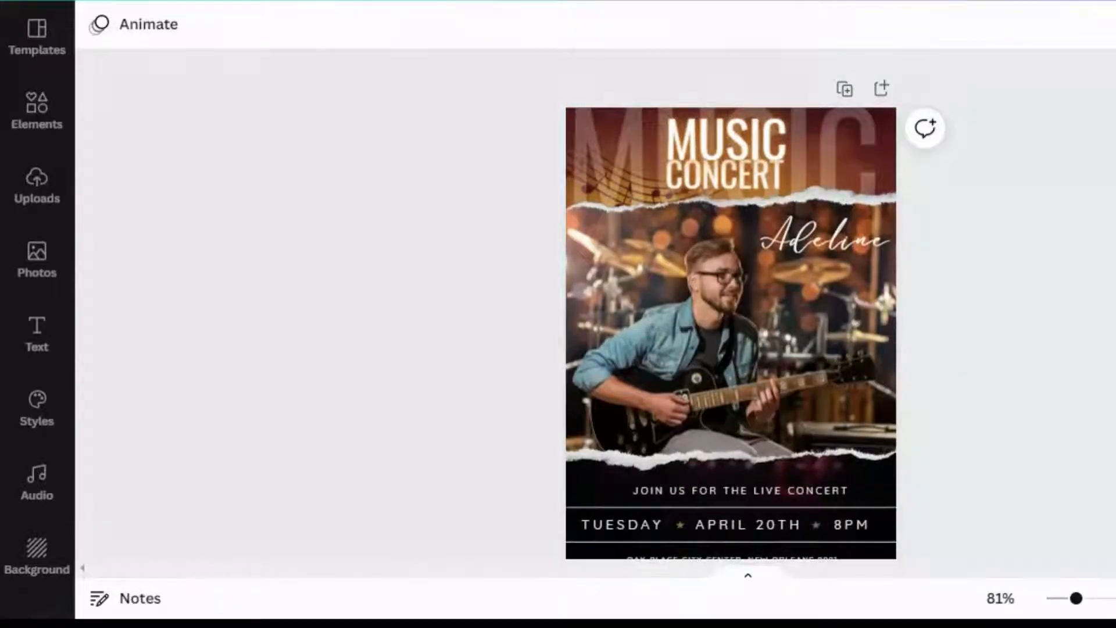
scroll(731, 307, down, 2)
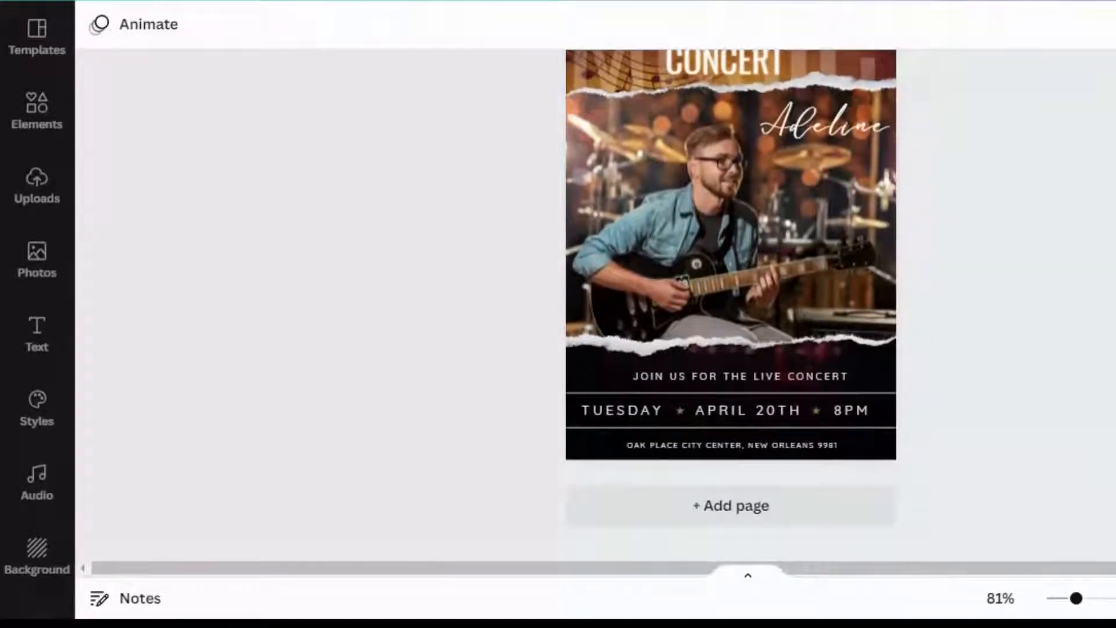
scroll(730, 307, up, 2)
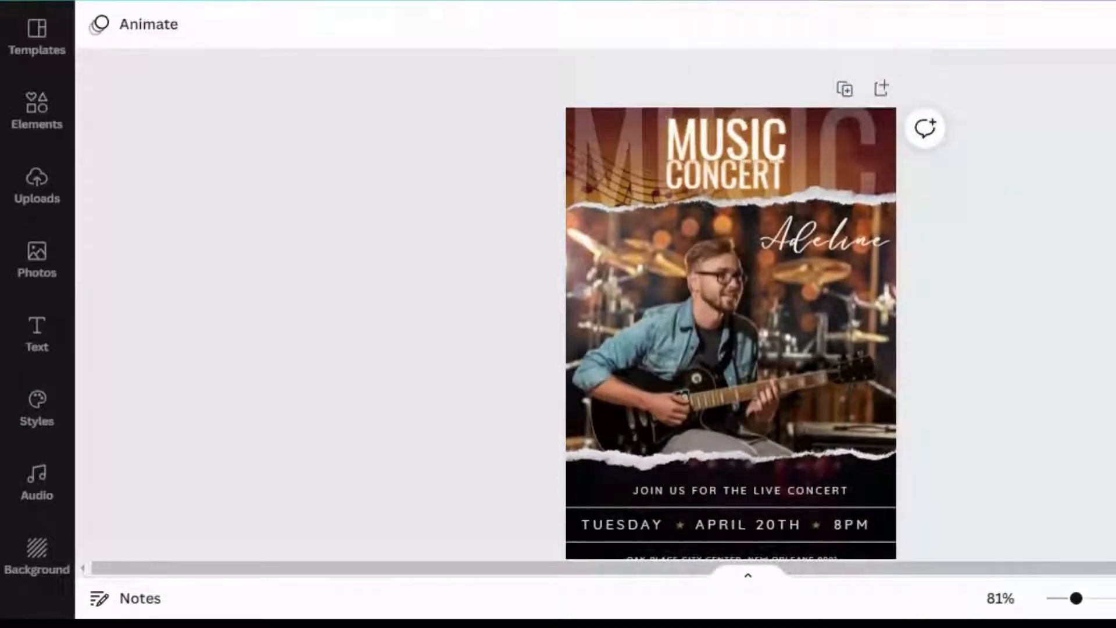
scroll(731, 307, down, 2)
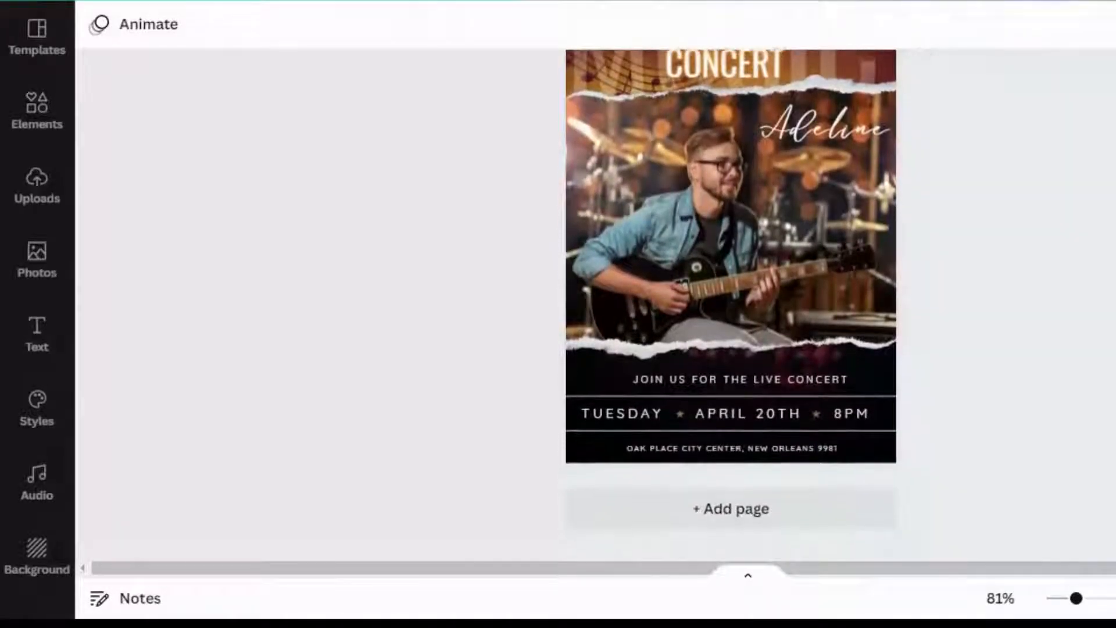